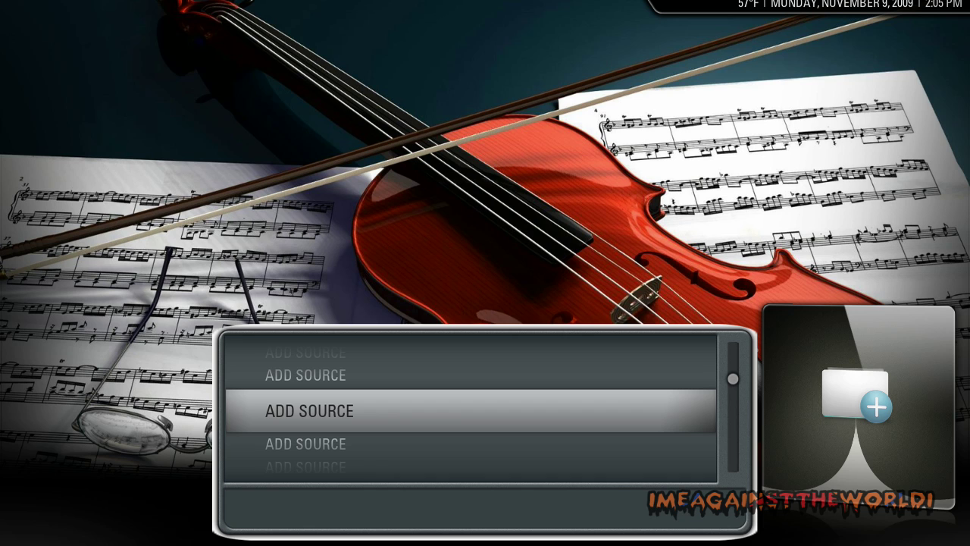
Step: Add a music source that points to the Music folder on drive A: (New Volume), named Music
key(Return)
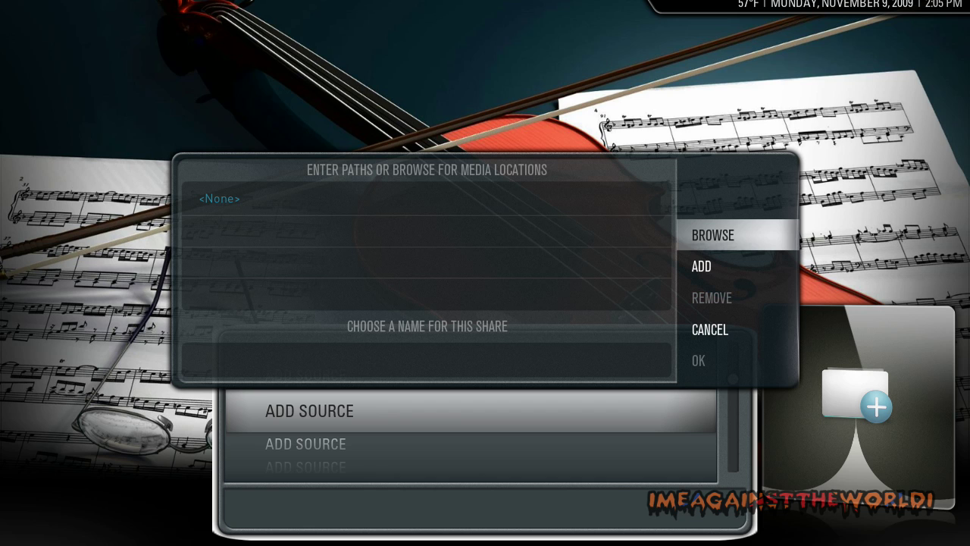
key(Return)
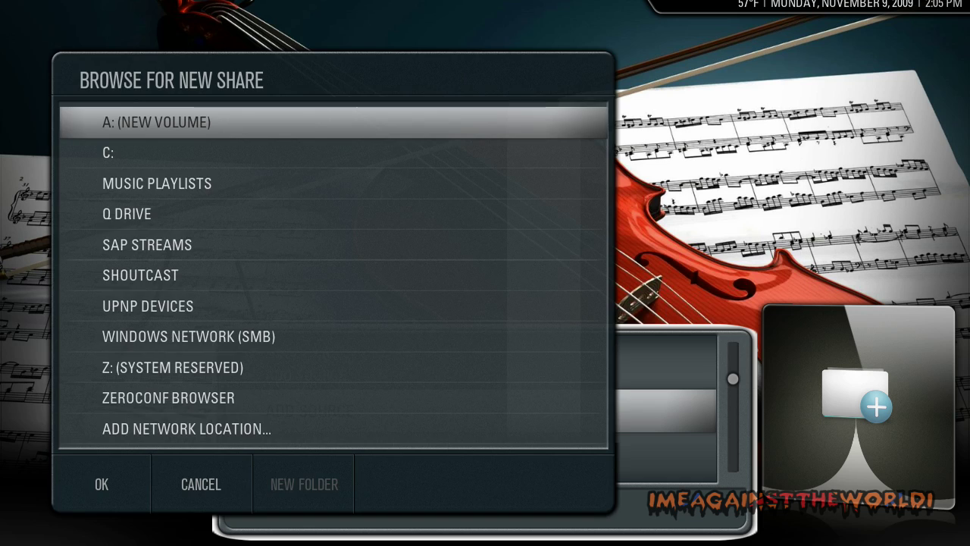
key(Down)
key(Up)
key(Return)
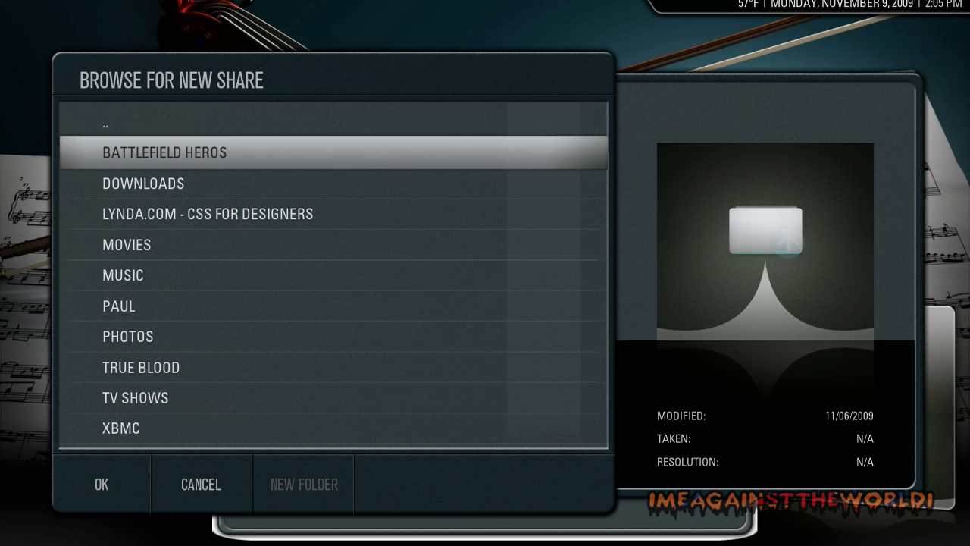
key(Down)
key(Down)
key(Down)
key(Down)
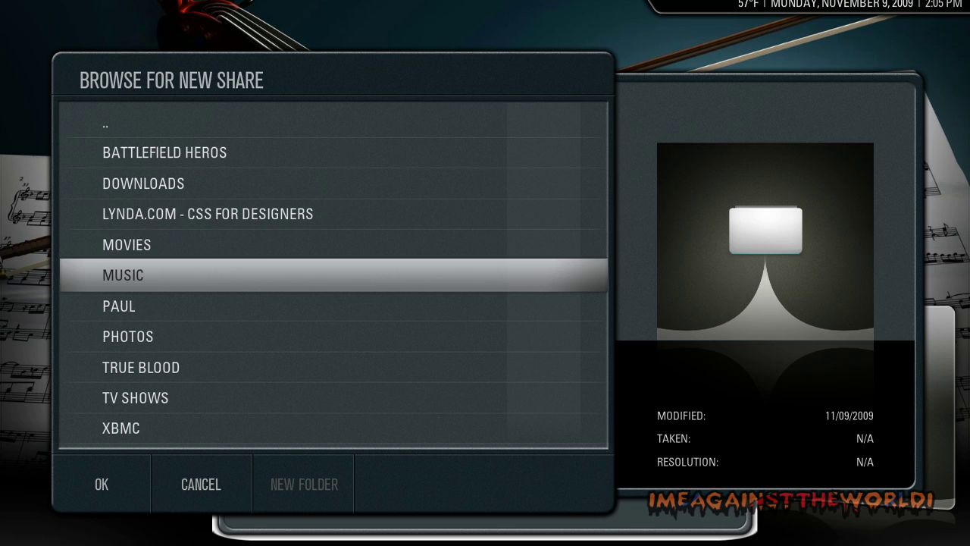
key(Return)
key(Left)
key(Return)
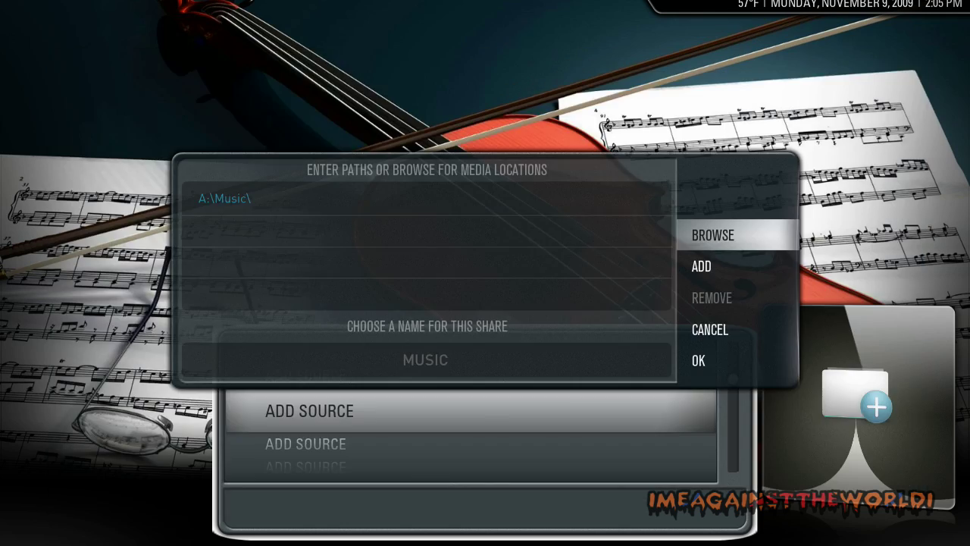
key(Down)
key(Down)
key(Down)
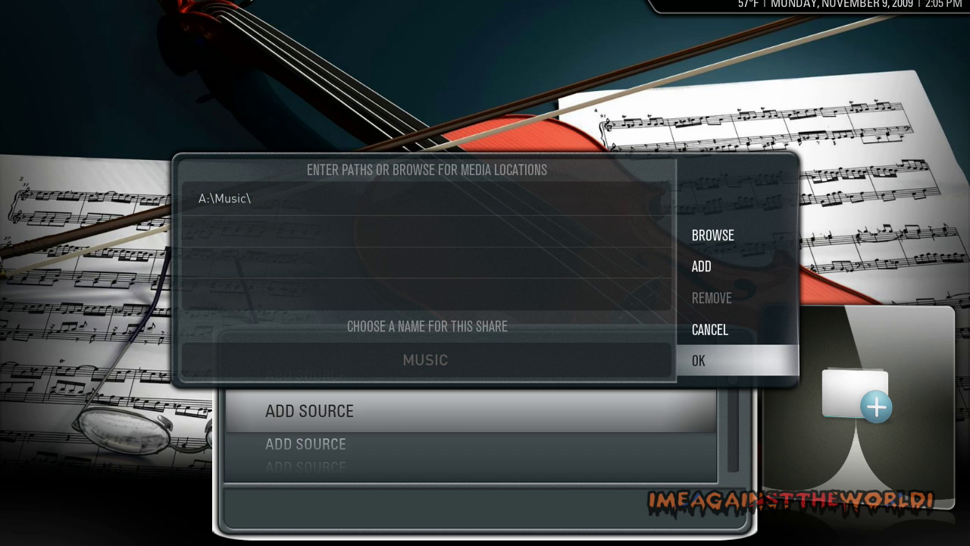
key(Return)
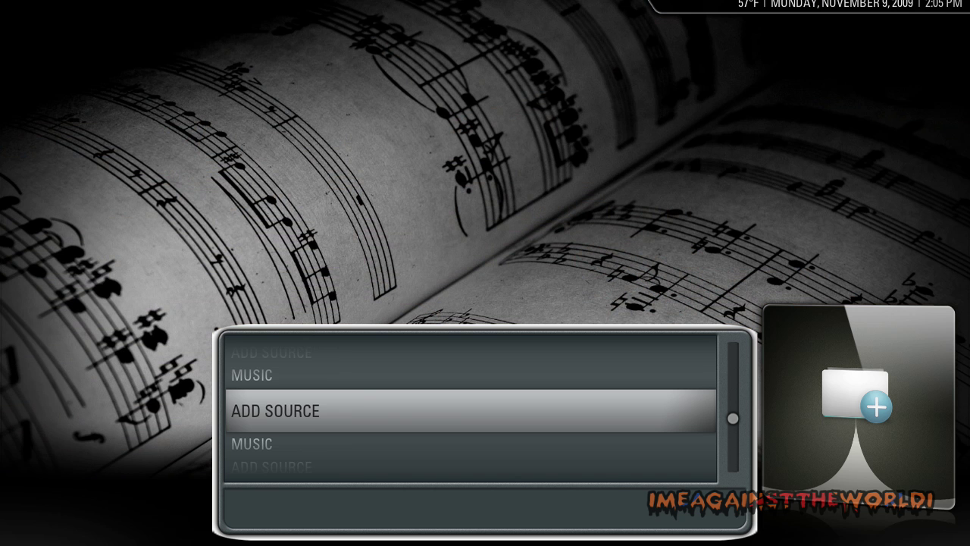
Step: Scan the Music source into the library
key(Up)
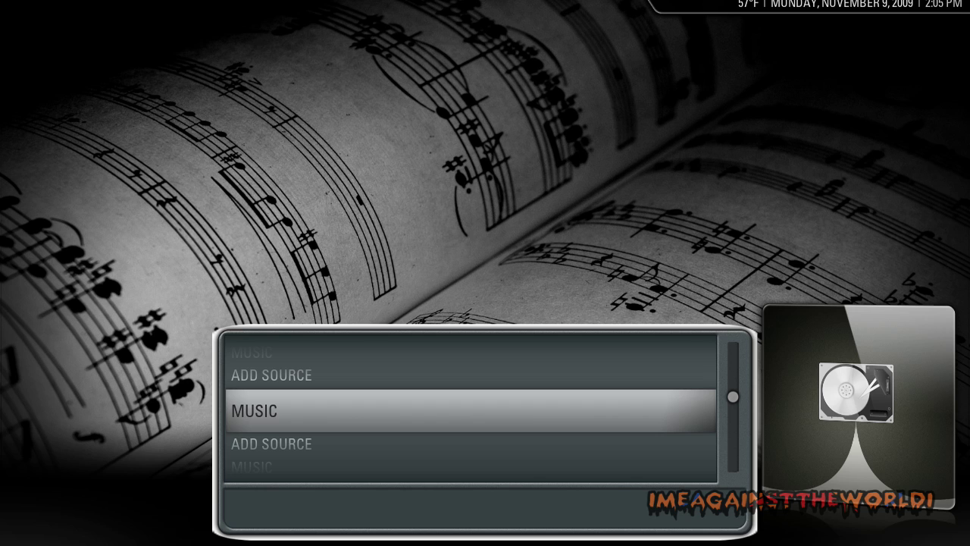
key(c)
key(Down)
key(Down)
key(Down)
key(Down)
key(Down)
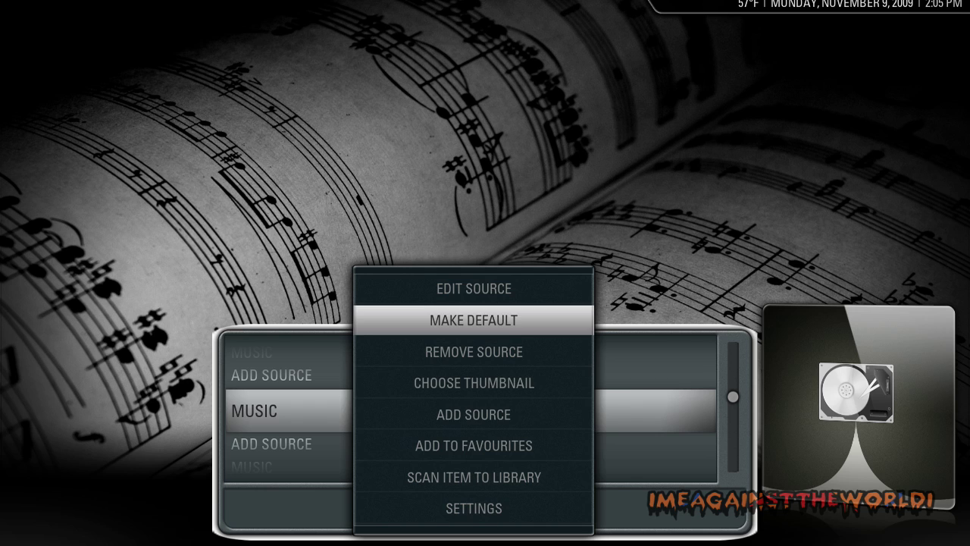
key(Down)
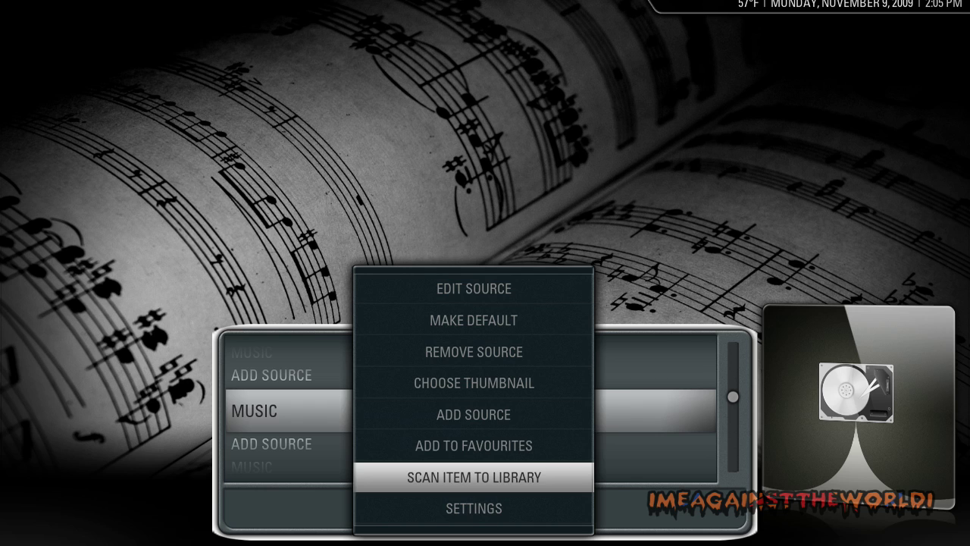
key(Return)
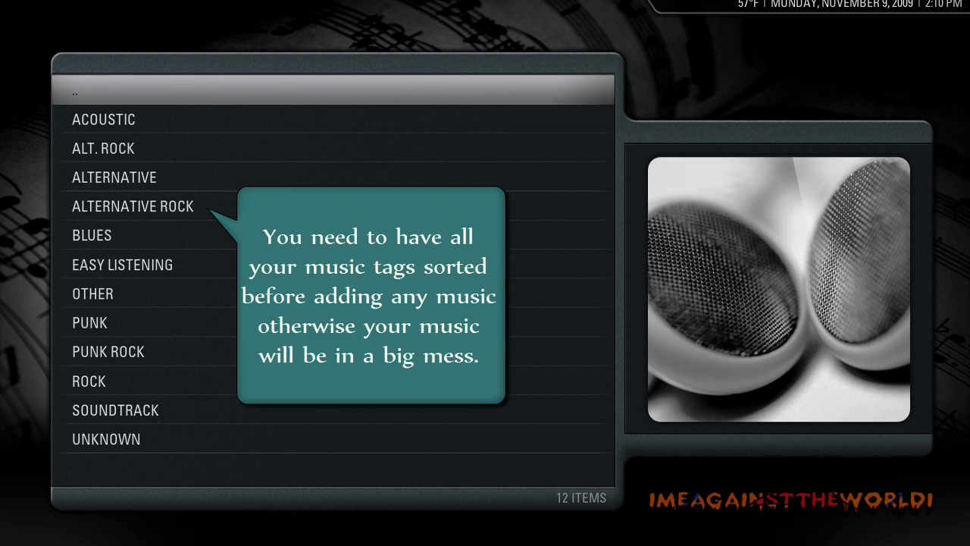
Step: Return to the home screen and look through the Music section's entries, such as Genres, Artists, Albums, Top 100, Recent and Plugins
key(Escape)
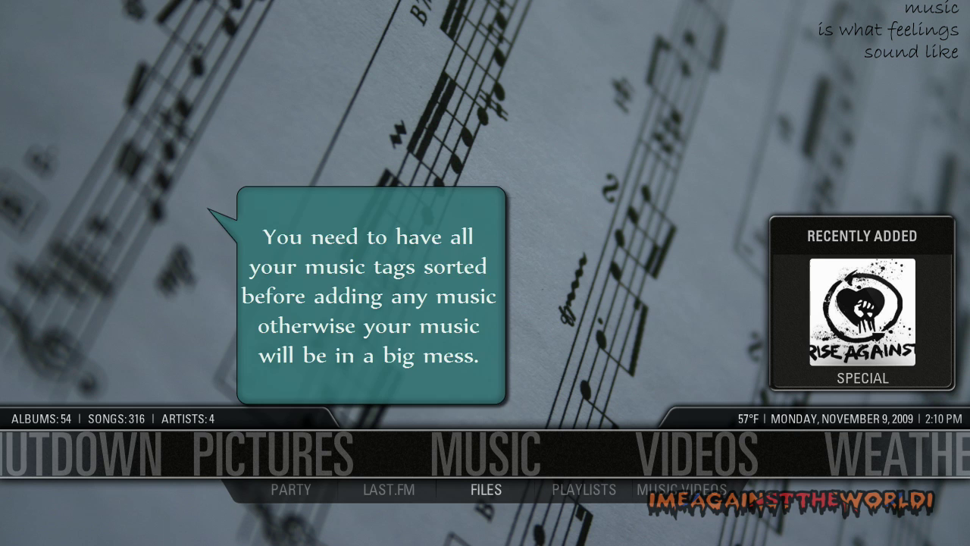
key(Right)
key(Right)
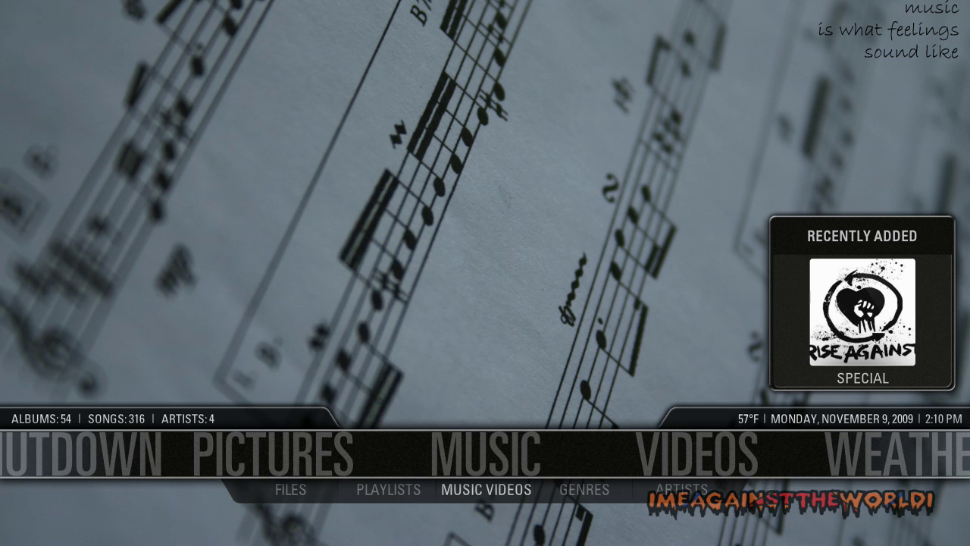
key(Right)
key(Right)
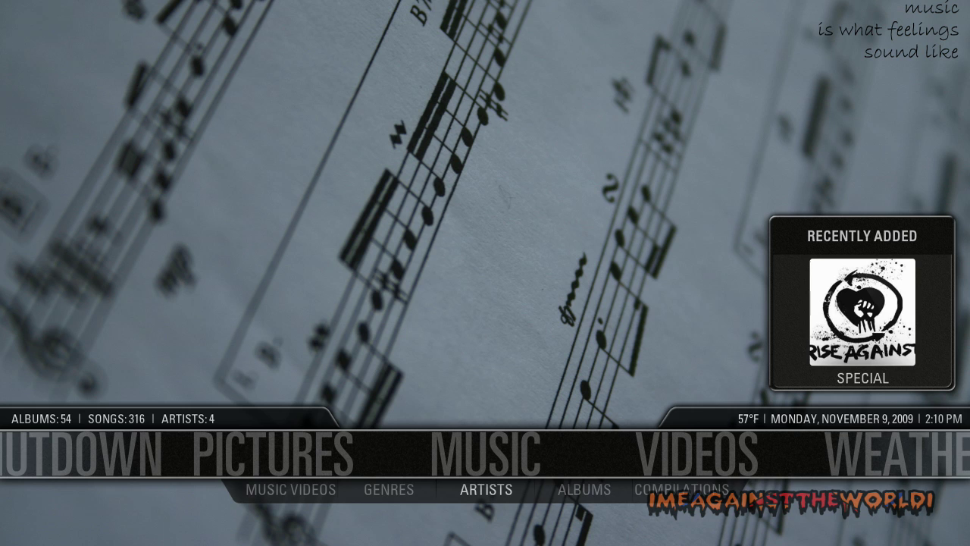
key(Right)
key(Right)
key(Right)
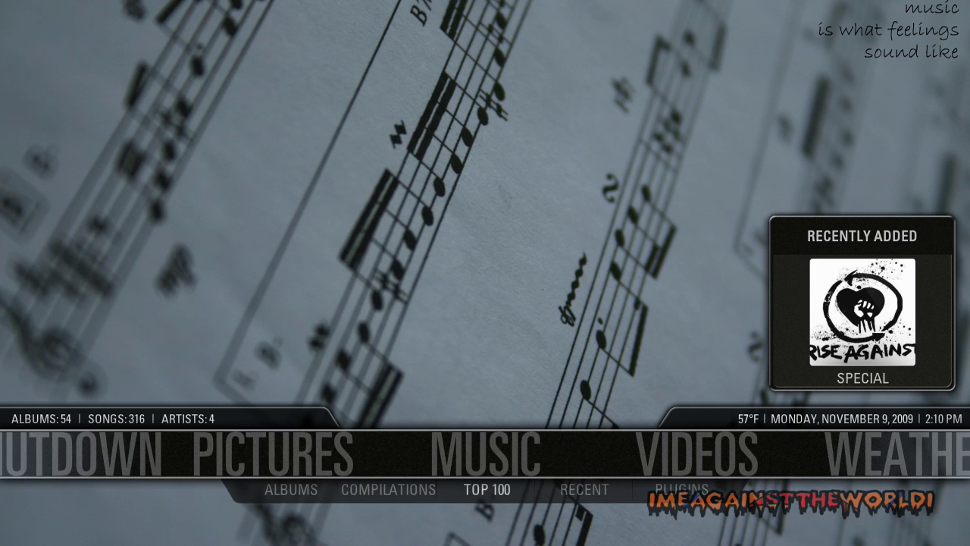
key(Right)
key(Right)
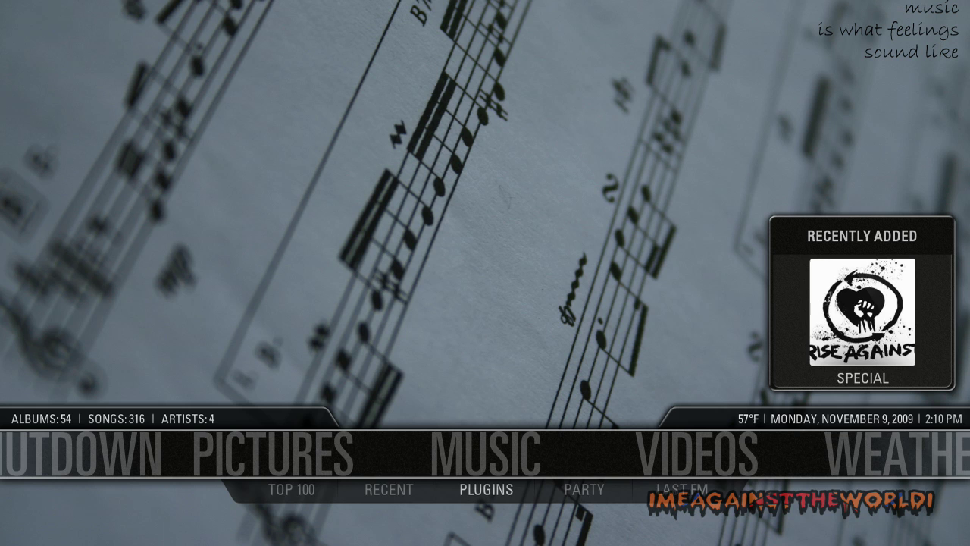
key(Right)
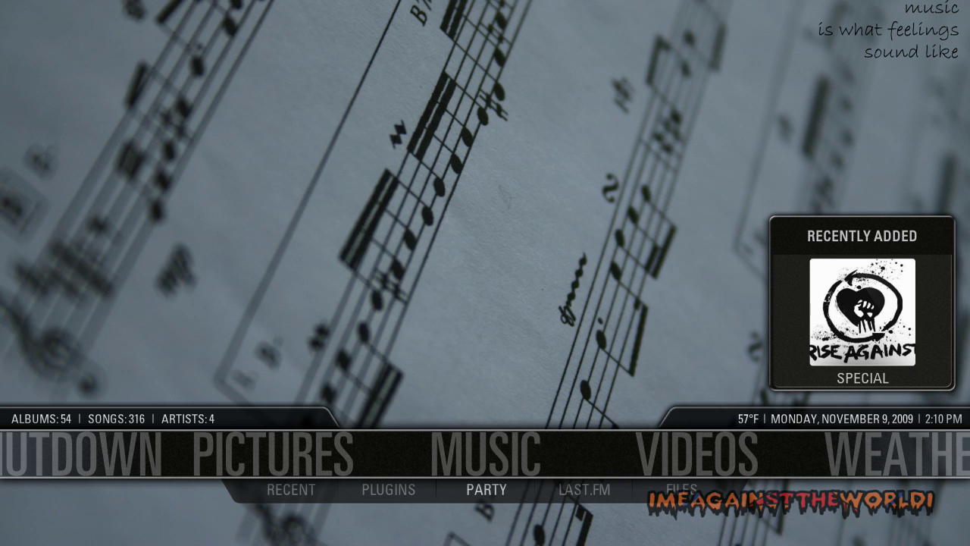
key(Right)
key(Right)
key(Right)
key(Right)
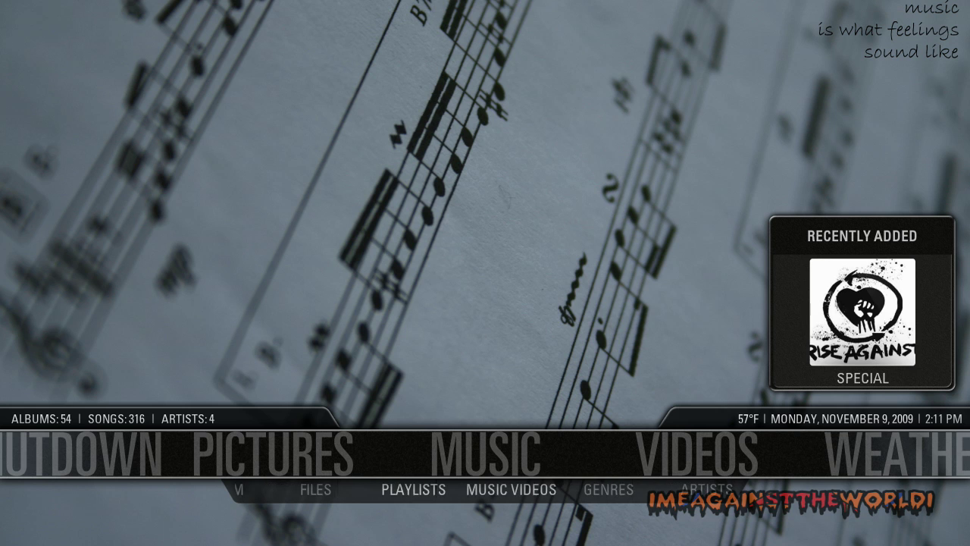
Step: Open the Artists list of the Music section
key(Right)
key(Right)
key(Right)
key(Left)
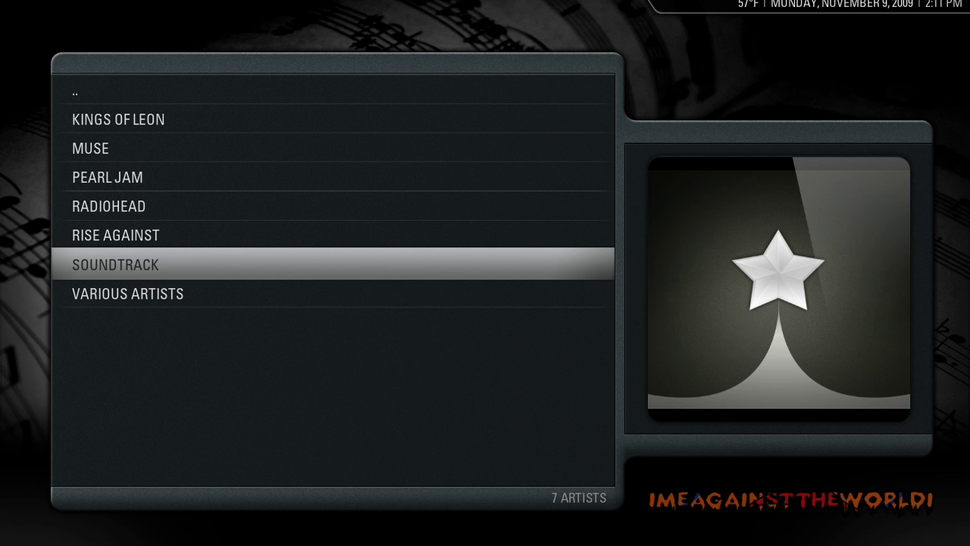
Step: Look through the artists from Kings of Leon to Rise Against and examine which have thumbnails and fanart
key(Up)
key(Up)
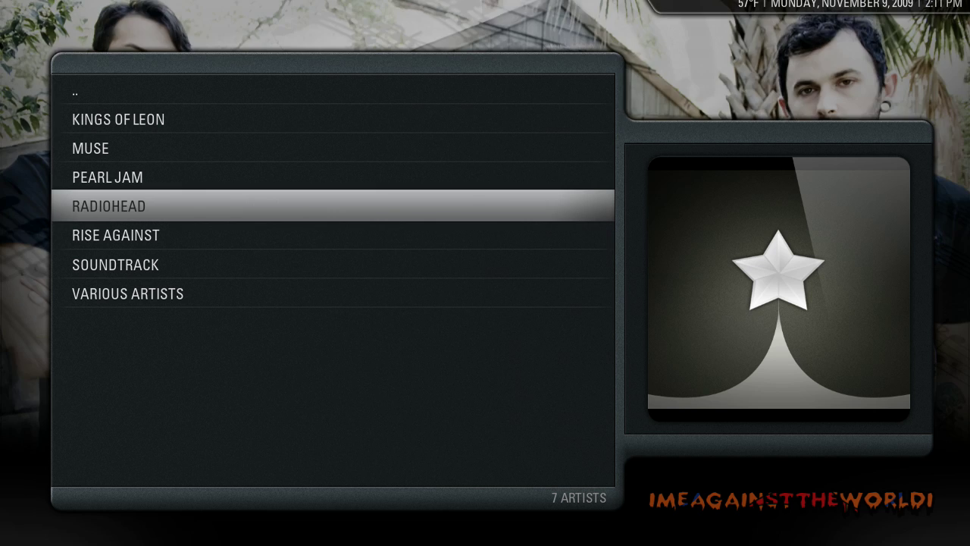
key(Up)
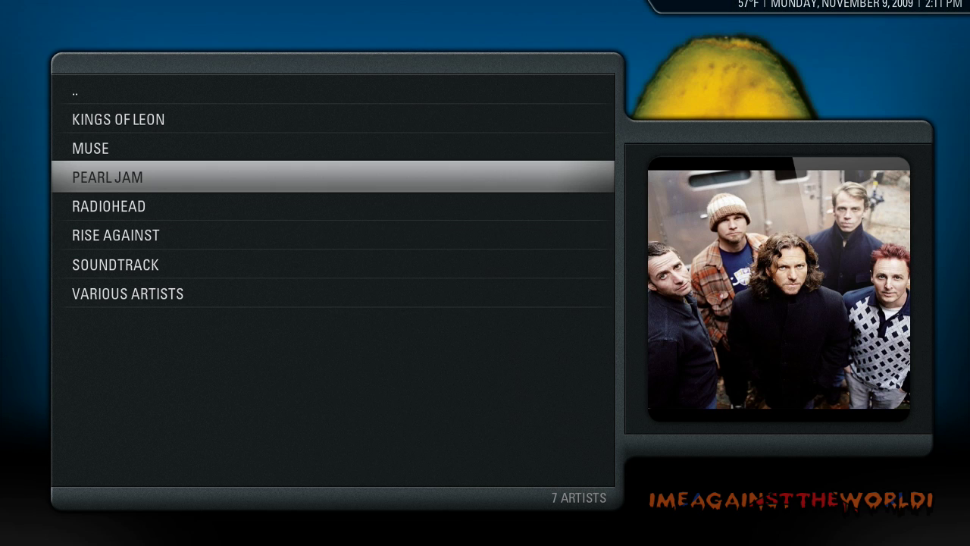
key(Down)
key(Down)
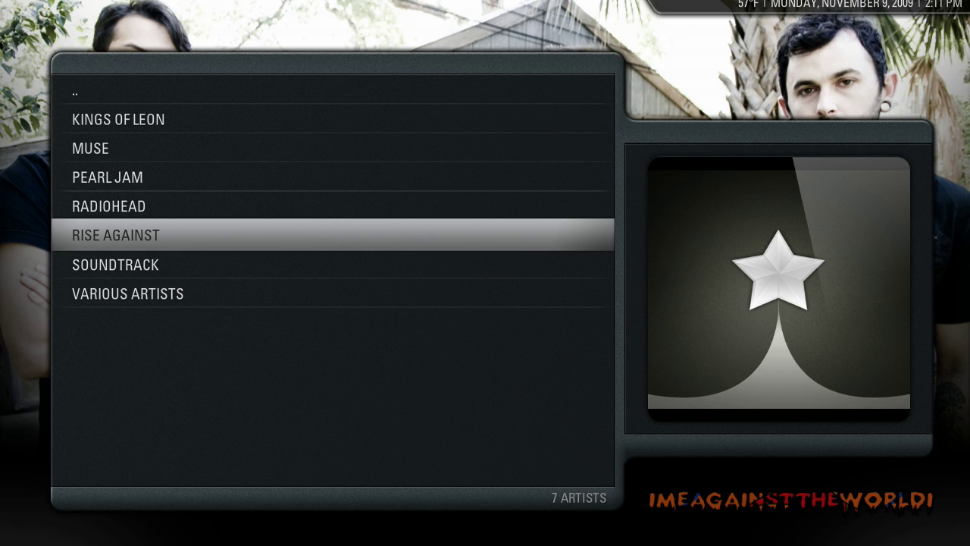
key(Up)
key(Up)
key(Up)
key(Up)
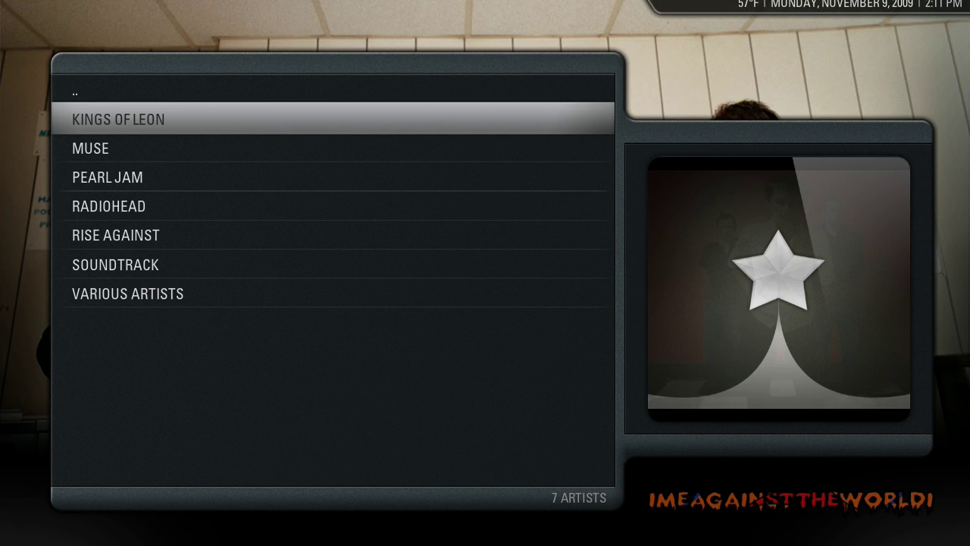
key(Down)
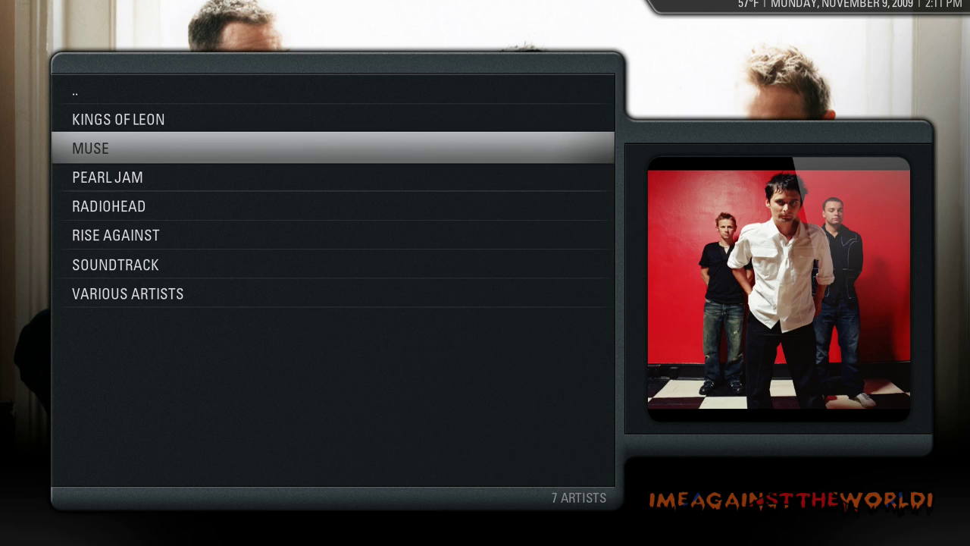
Step: Open the artist information for Rise Against
key(Down)
key(Down)
key(Down)
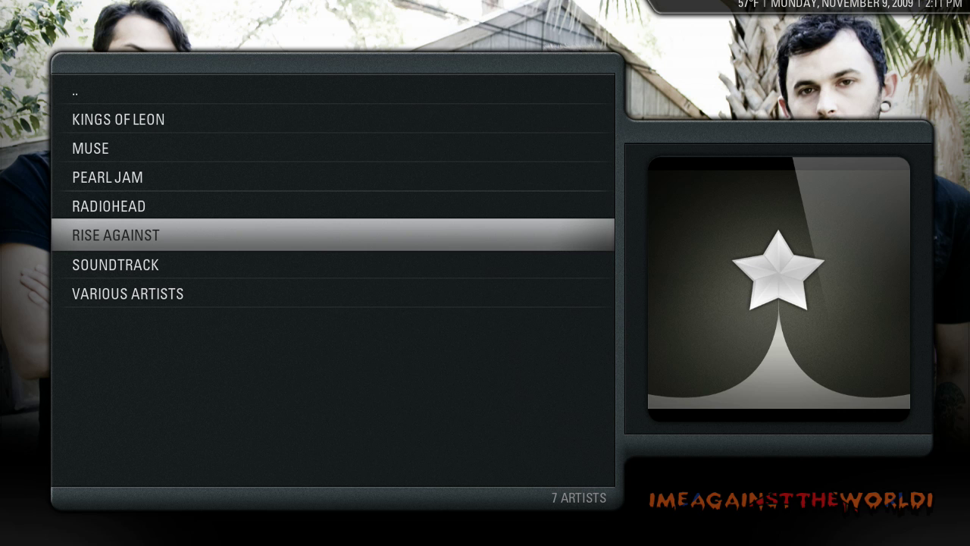
key(i)
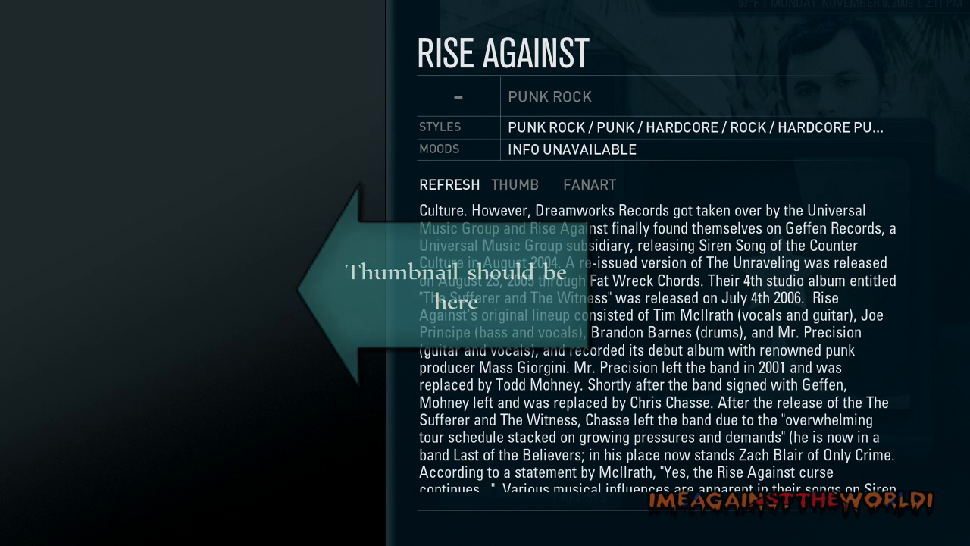
key(Right)
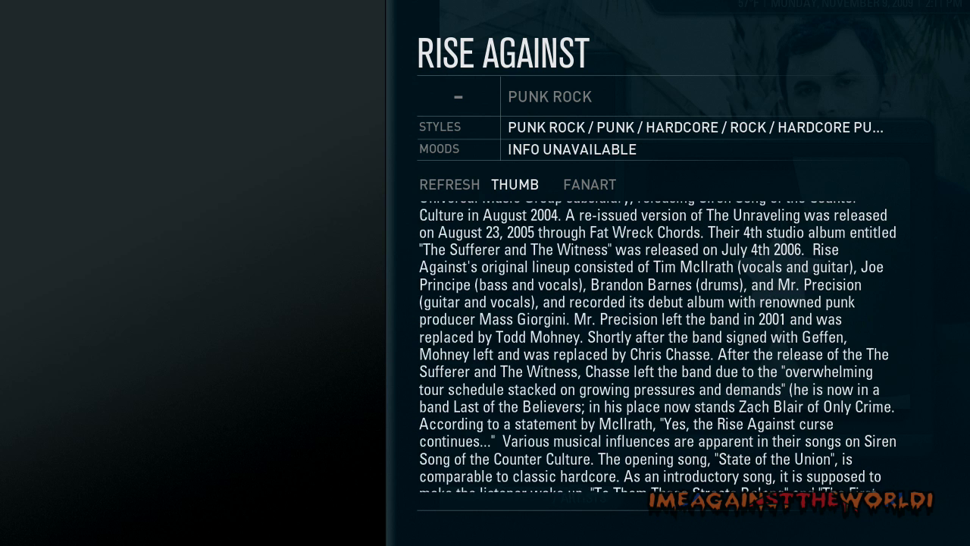
key(Return)
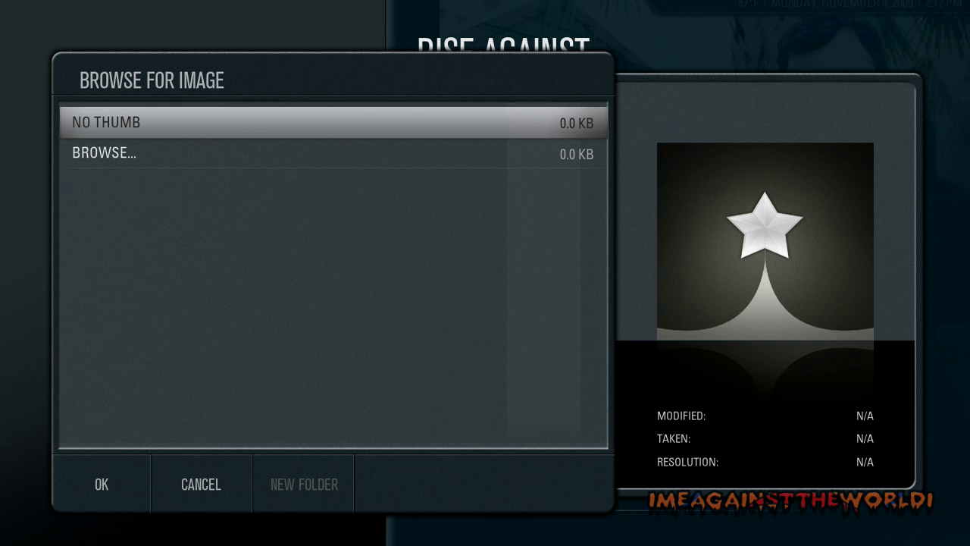
key(Down)
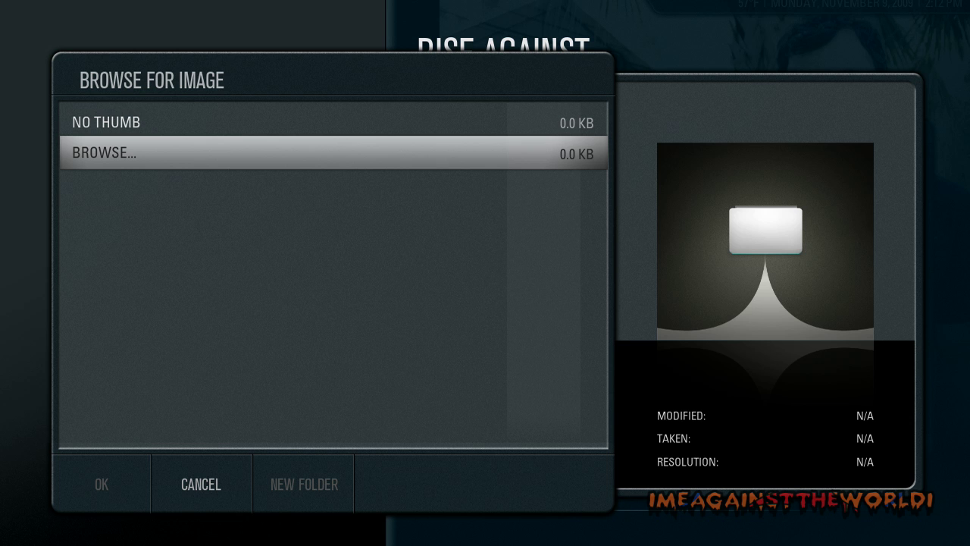
key(Return)
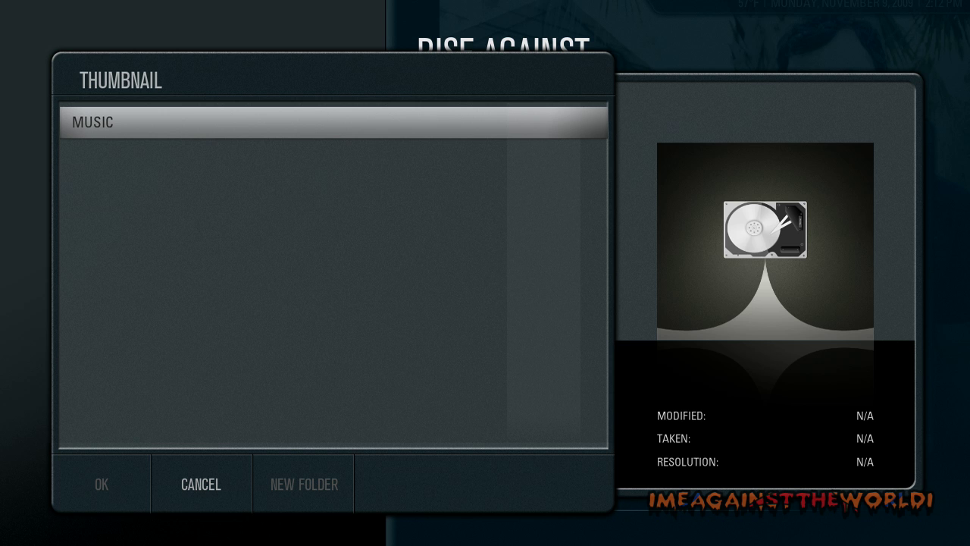
key(Escape)
key(Right)
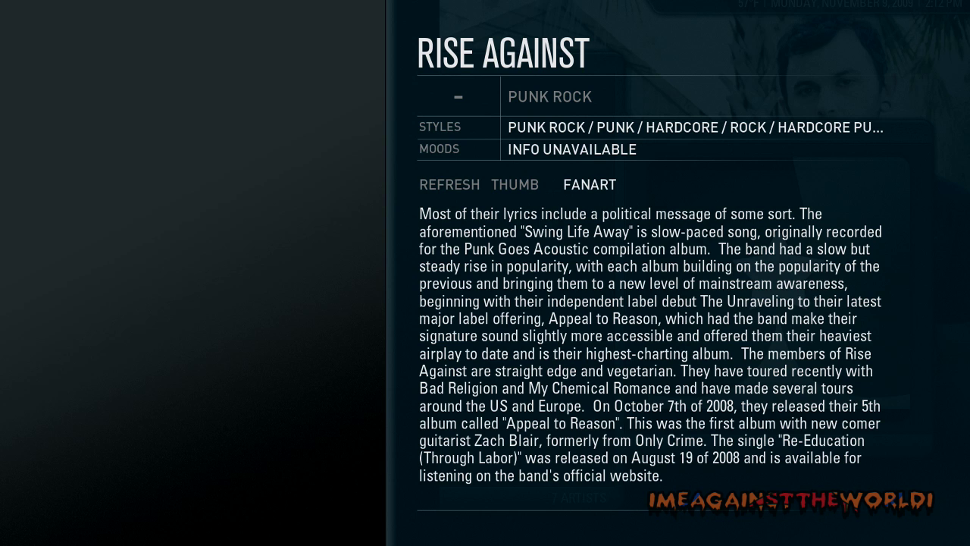
Step: Preview the thumbnail choices for Rise Against, including the current, remote and browse options, and close them without choosing one
key(Left)
key(Return)
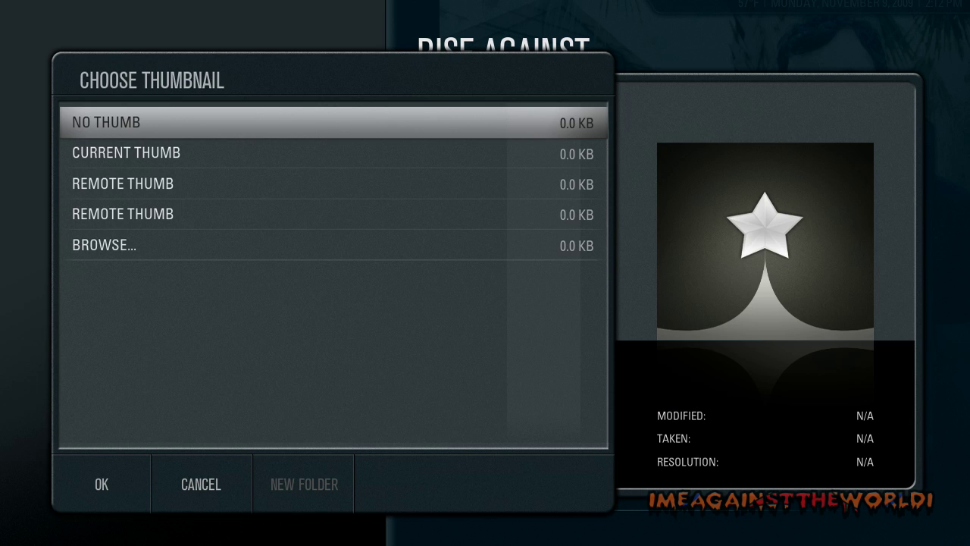
key(Down)
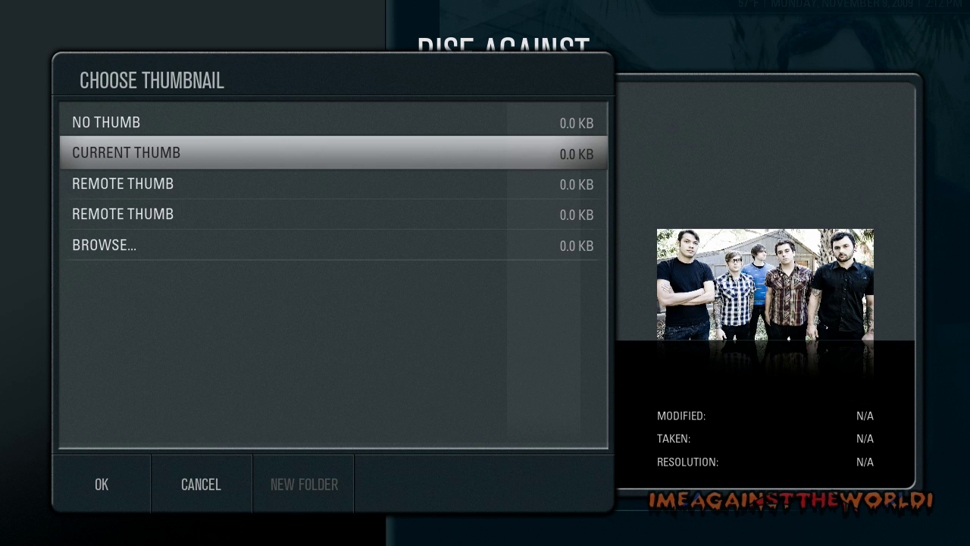
key(Down)
key(Down)
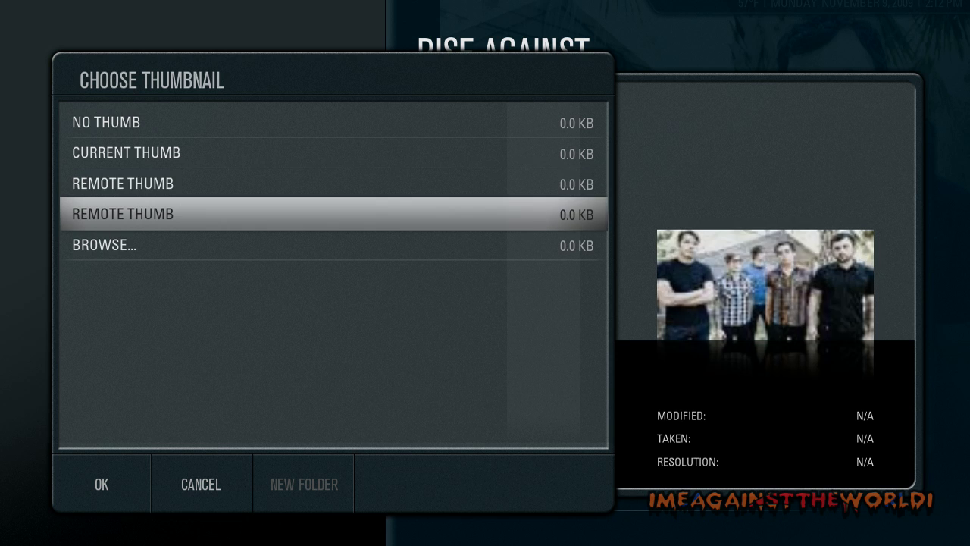
key(Up)
key(Down)
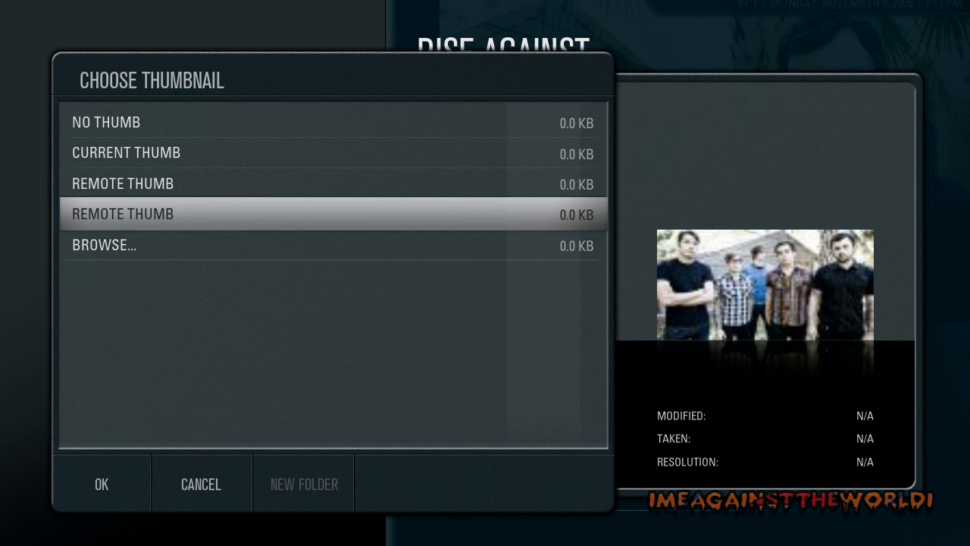
key(Up)
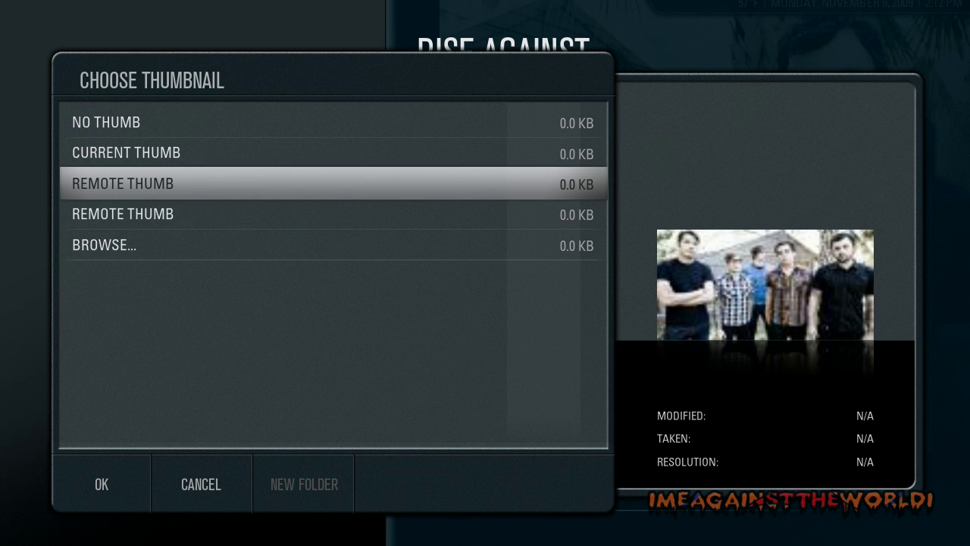
key(Down)
key(Down)
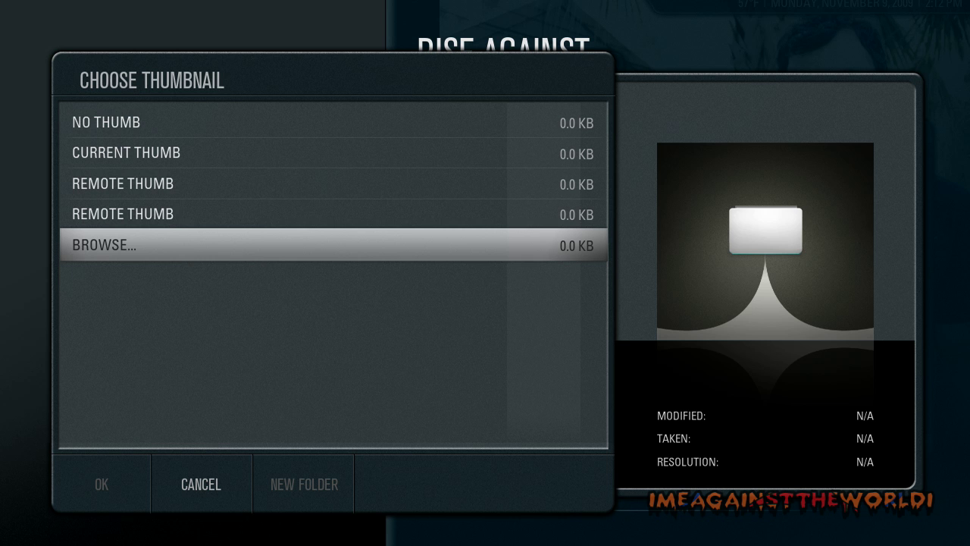
key(Escape)
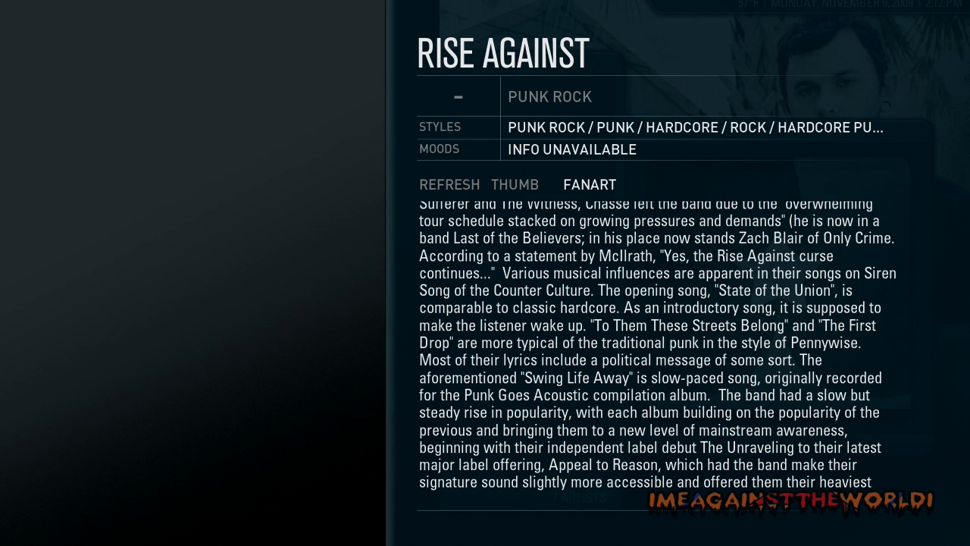
Step: Refresh the artist information for Rise Against and return to the artist list
key(Left)
key(Left)
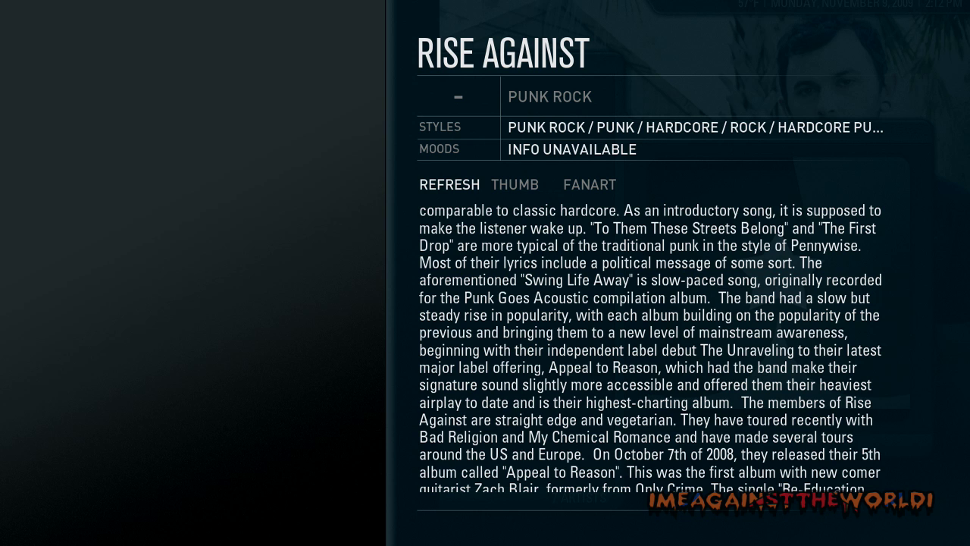
key(Return)
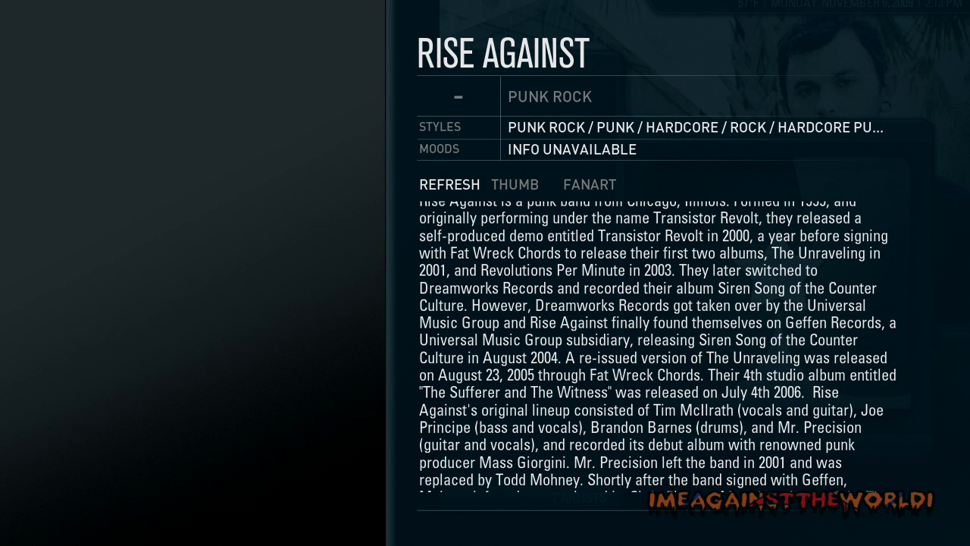
key(Escape)
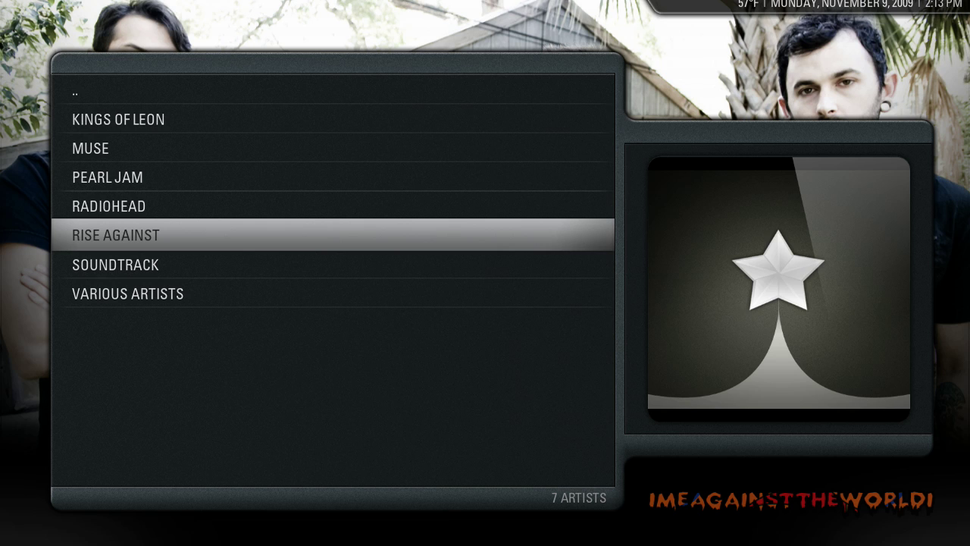
Step: Open the Library options in the Music settings and examine the choices for the default scraper
key(Escape)
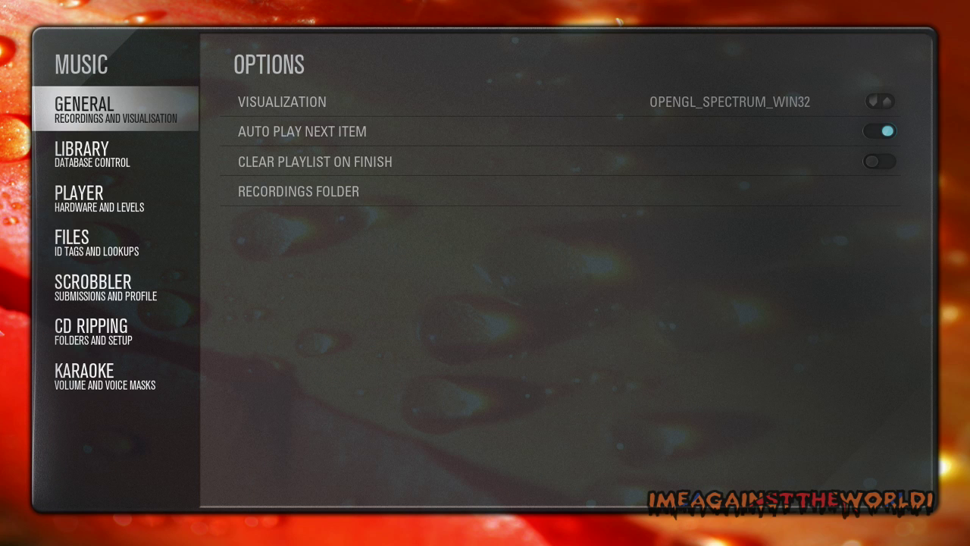
key(Down)
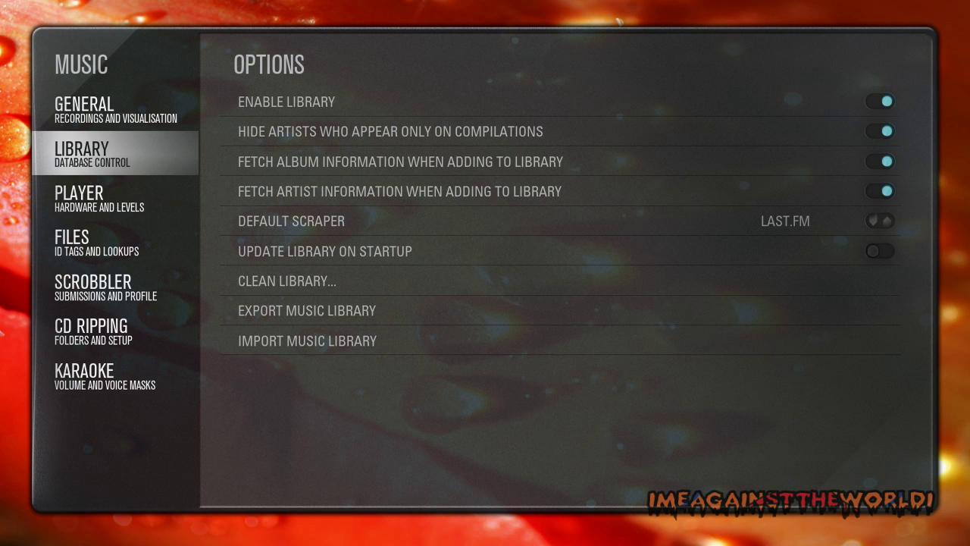
key(Right)
key(Down)
key(Down)
key(Down)
key(Down)
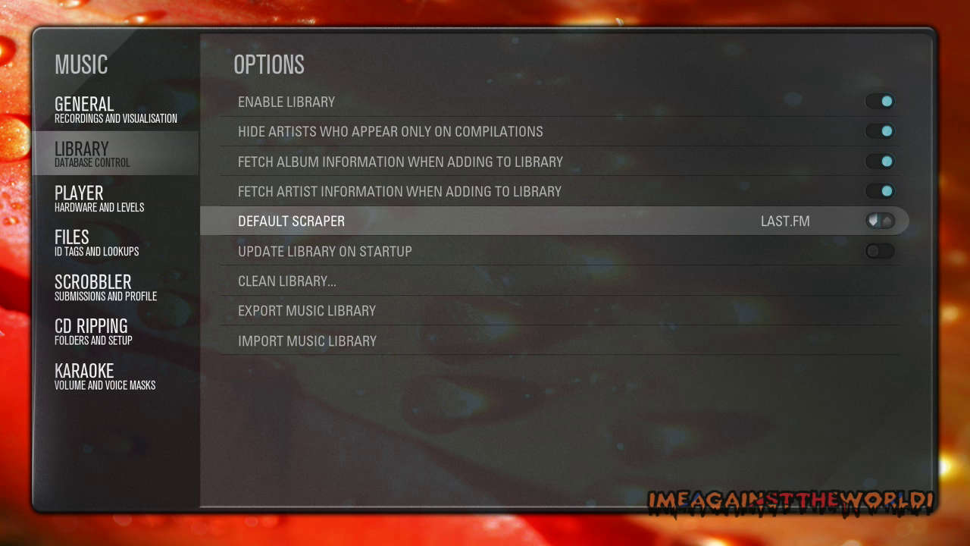
key(Right)
key(Right)
key(Right)
key(Right)
key(Right)
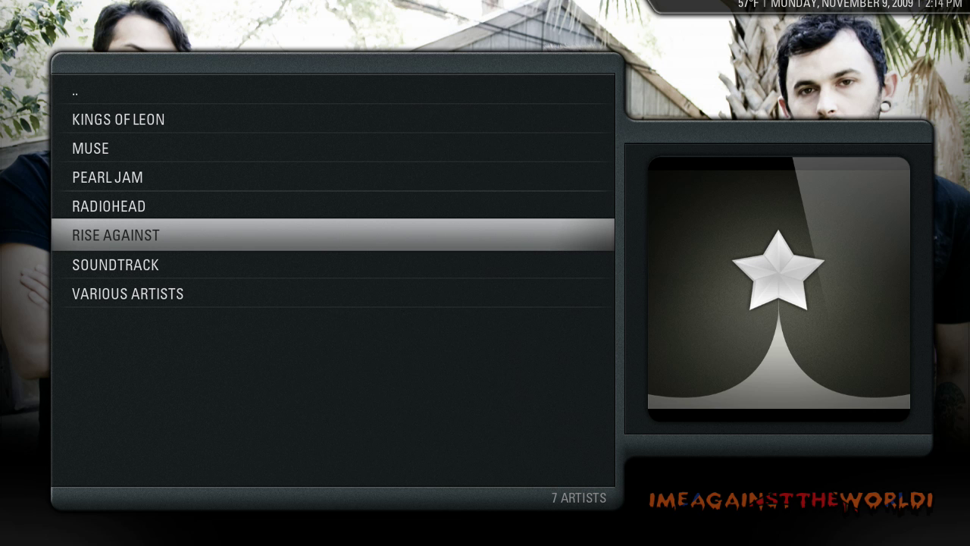
Step: Look through the artists from Radiohead to Kings of Leon and view the artist information for Kings of Leon
key(Up)
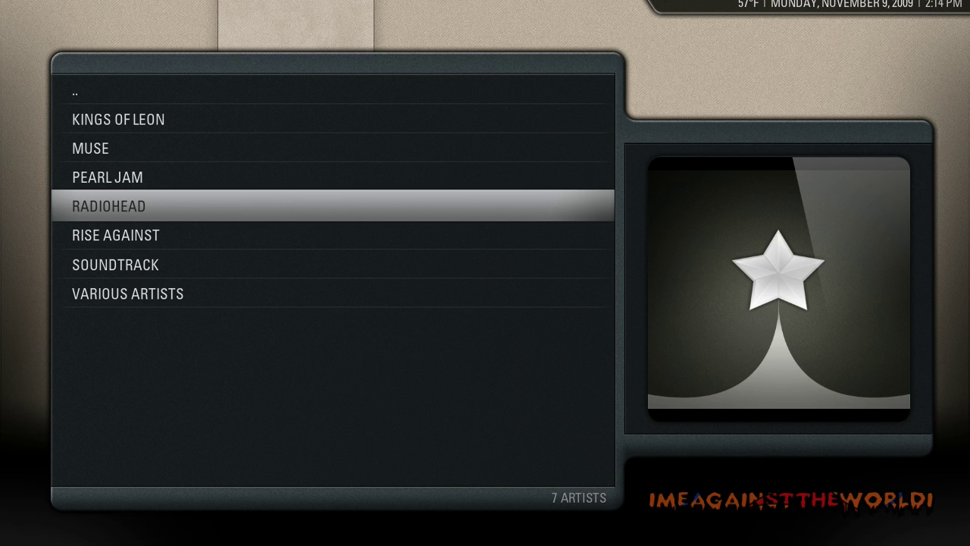
key(Up)
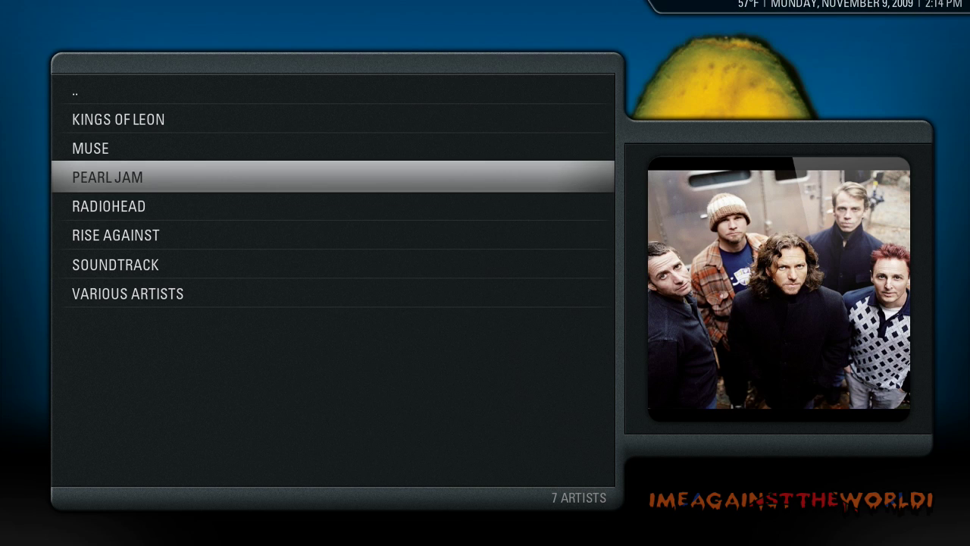
key(Up)
key(Up)
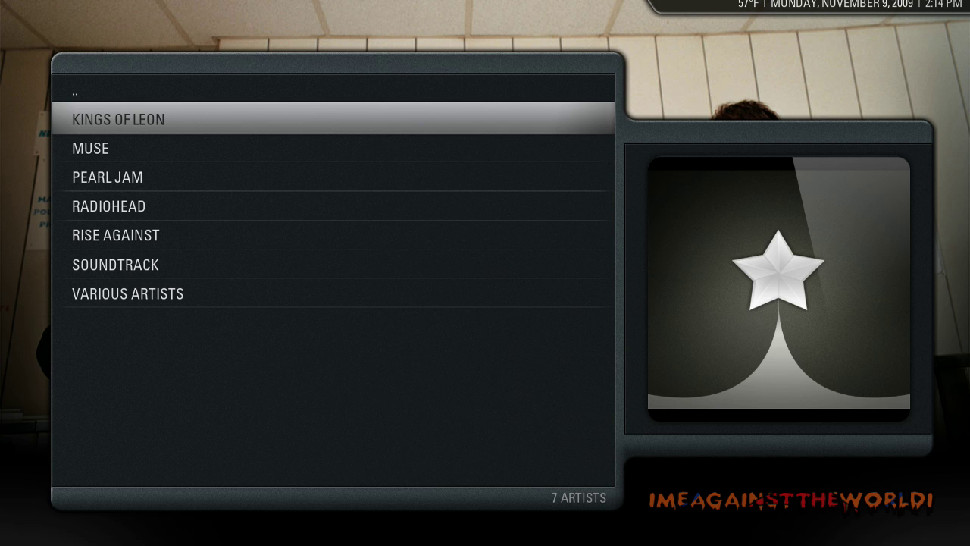
key(i)
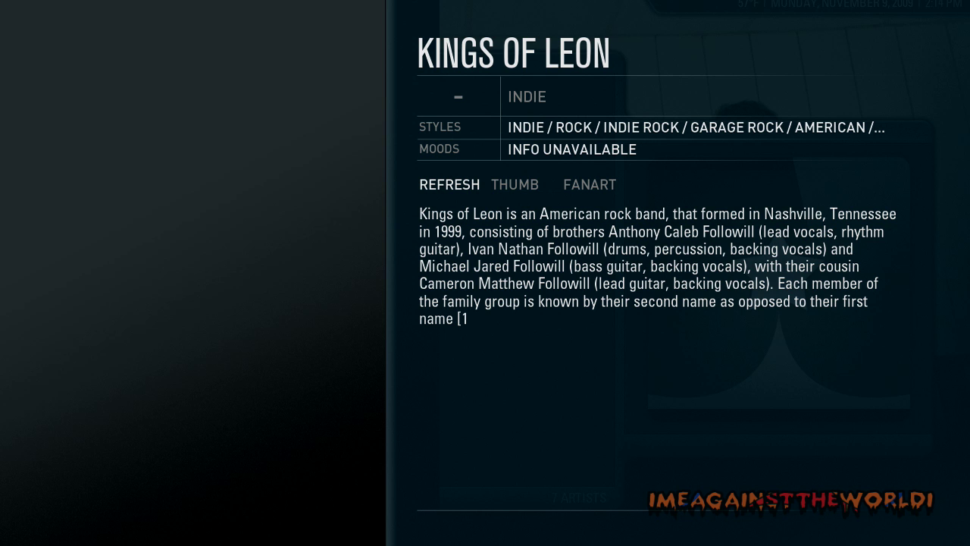
key(Escape)
key(Down)
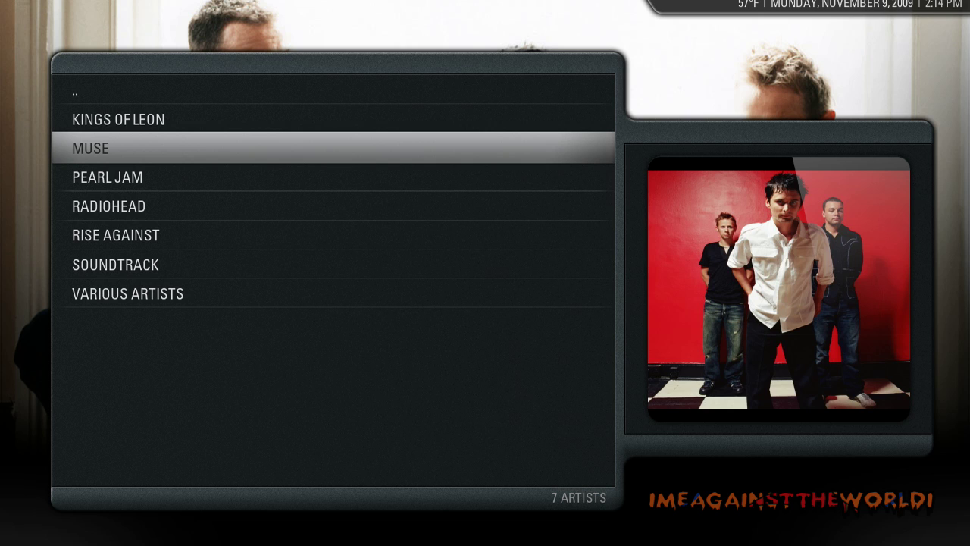
Step: Look through the available view types for the artist list and switch it to the Multiplex view
key(Left)
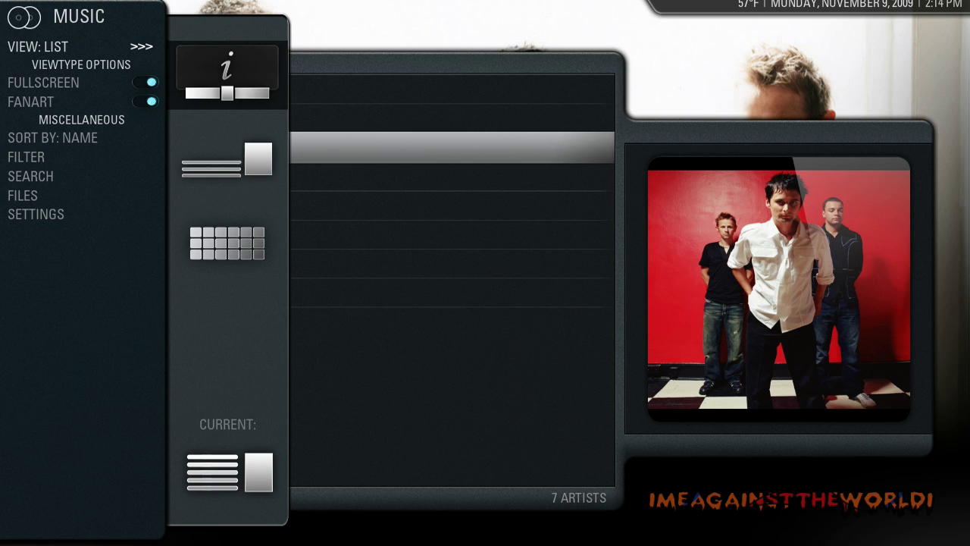
key(Right)
key(Down)
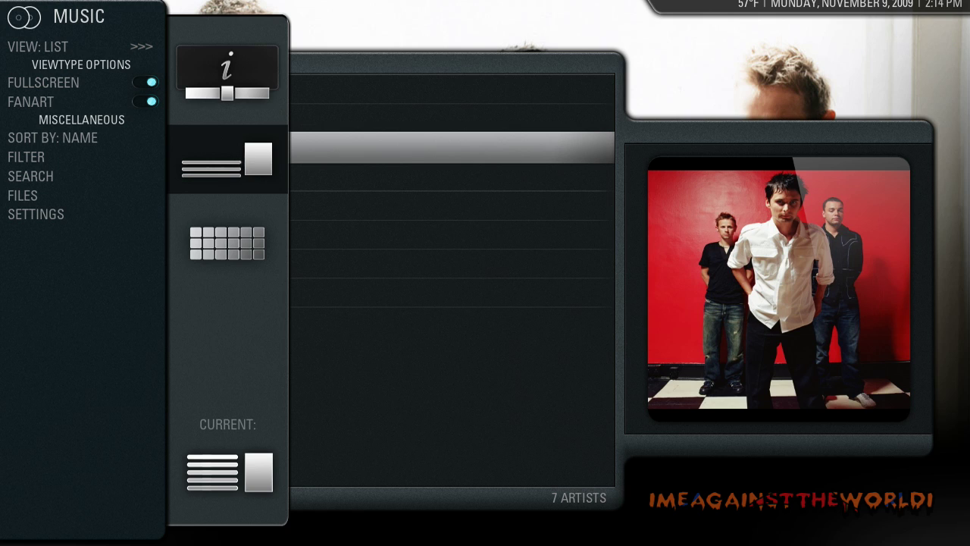
key(Down)
key(Down)
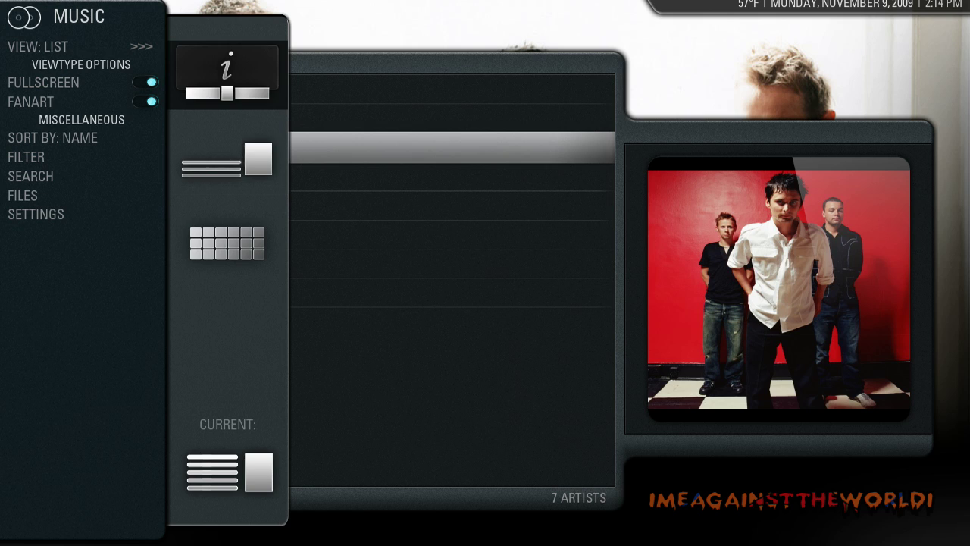
key(Down)
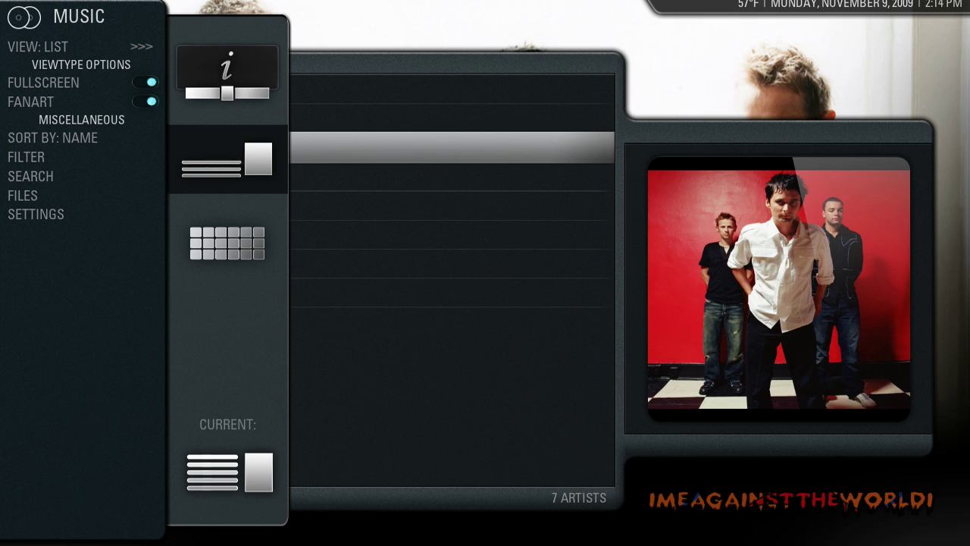
key(Up)
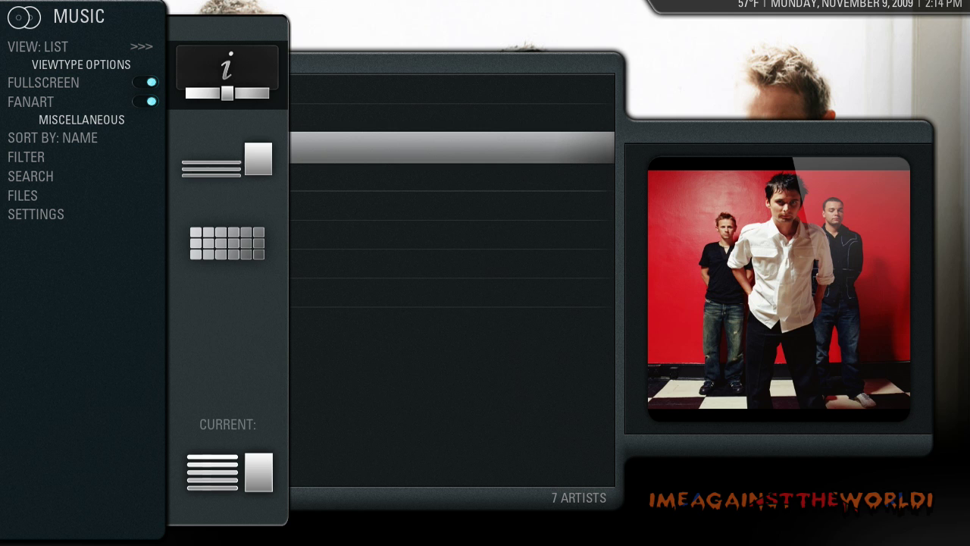
key(Return)
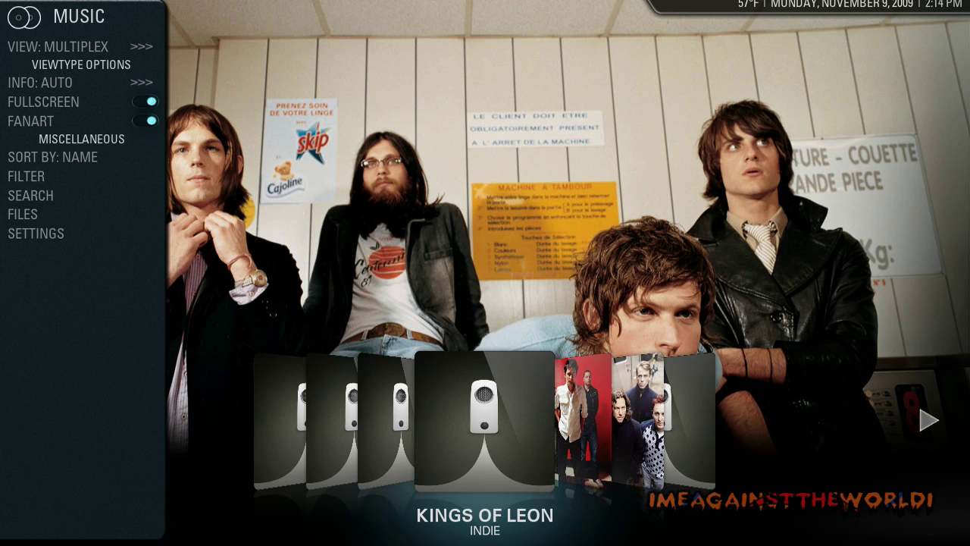
Step: Browse the artists in the Multiplex view from Kings of Leon through Muse to Pearl Jam
key(Right)
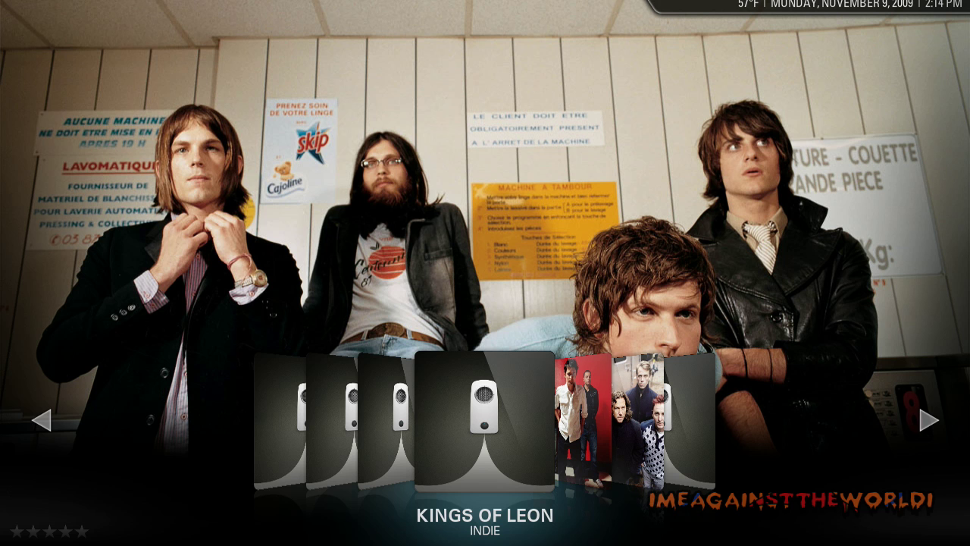
key(Right)
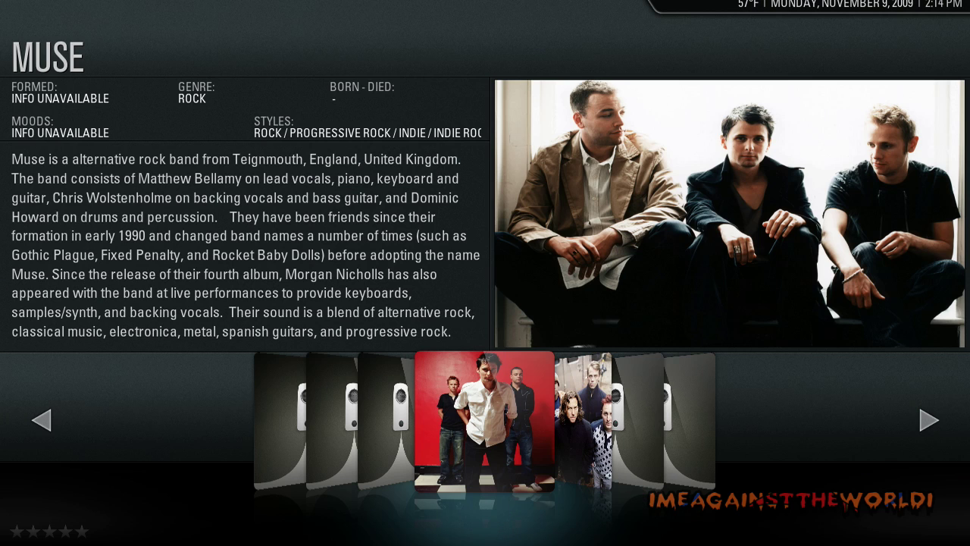
key(Right)
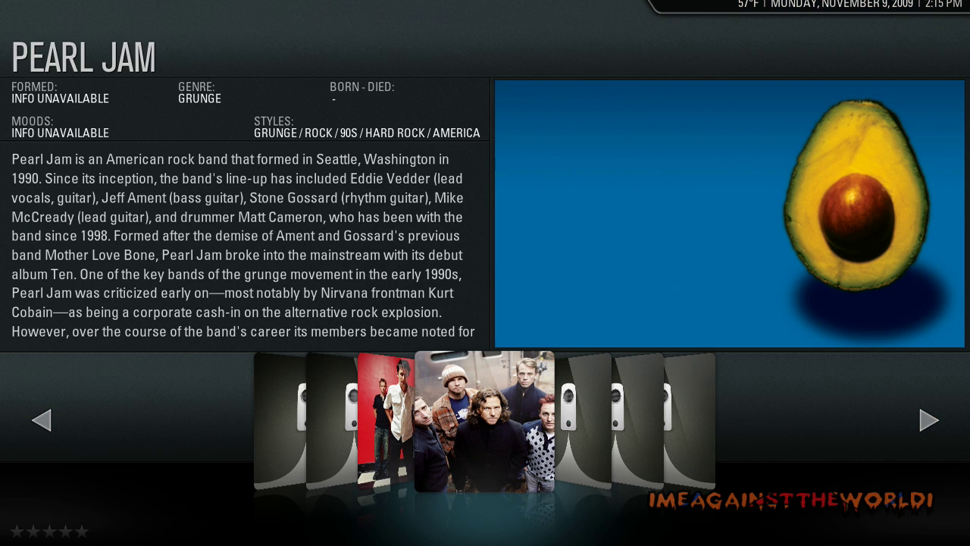
Step: Set the Multiplex view's Info option to On and browse the artists to Pearl Jam
key(Up)
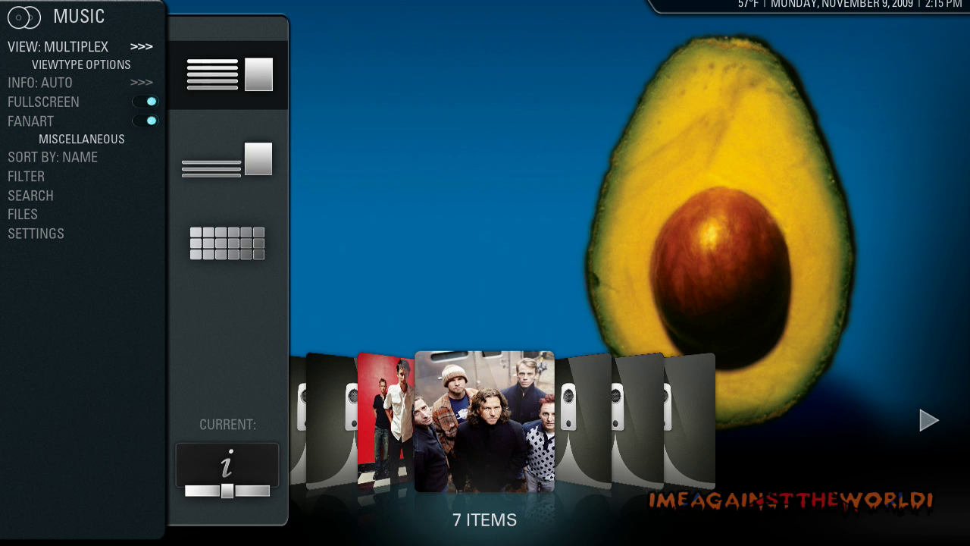
key(Down)
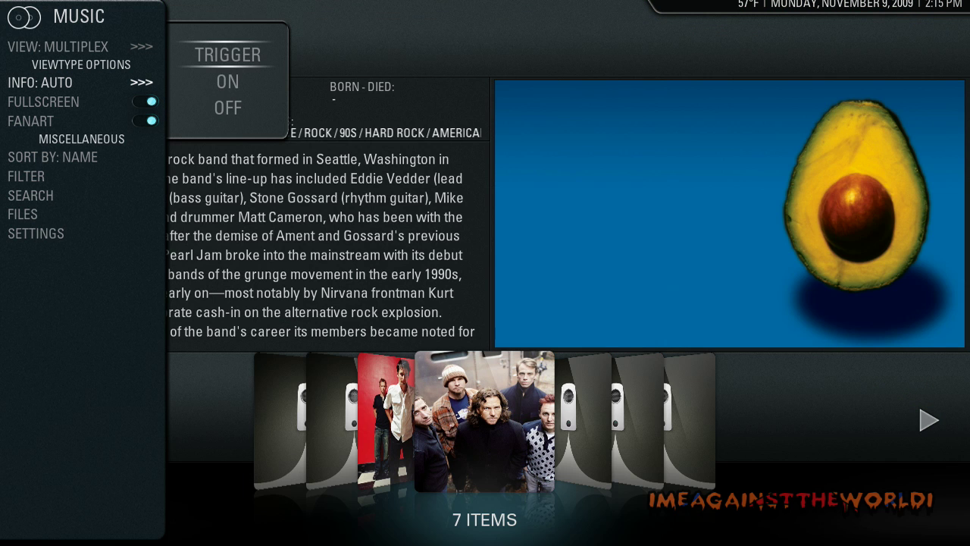
key(Right)
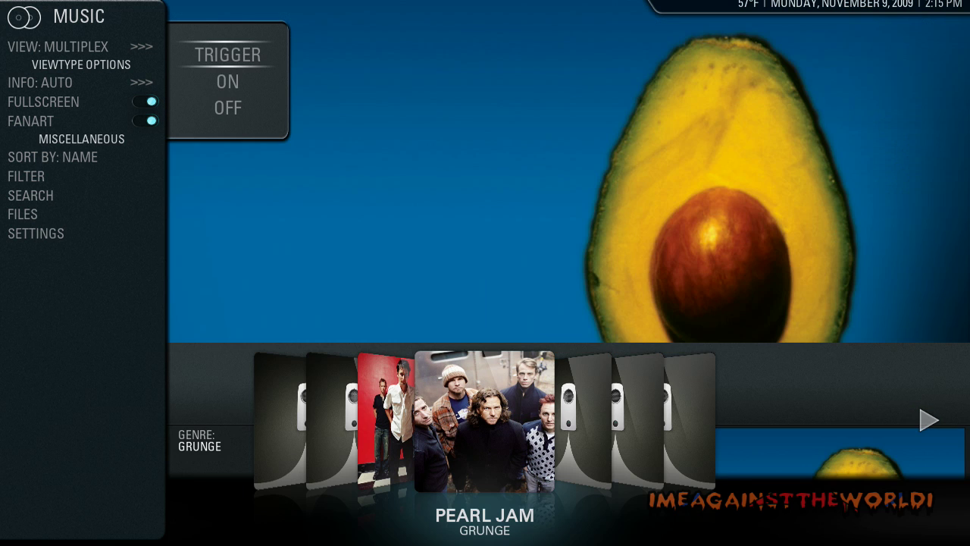
key(Down)
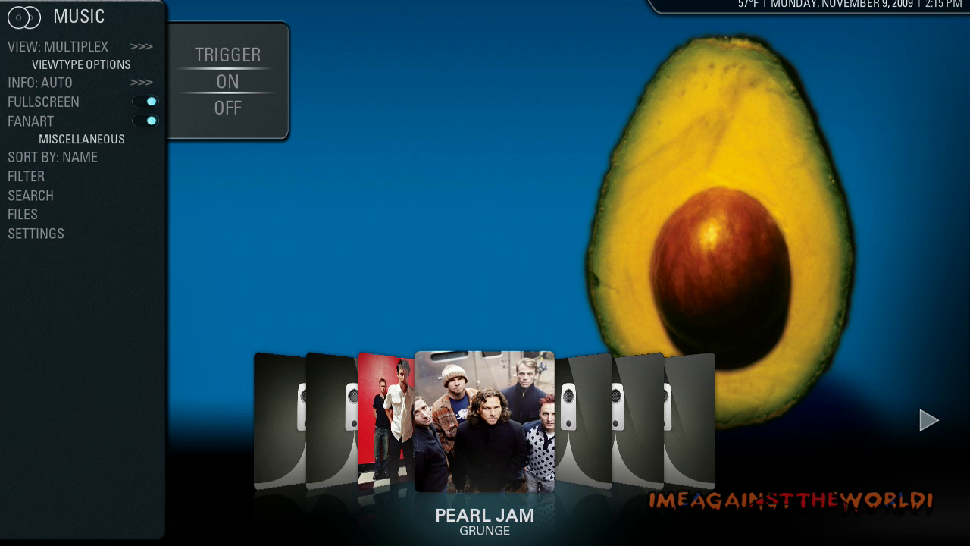
key(Return)
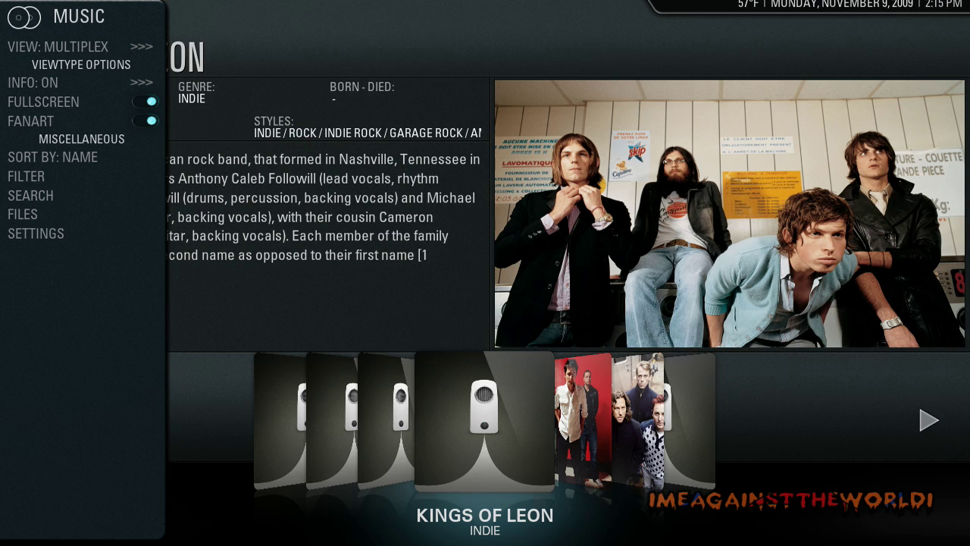
key(Right)
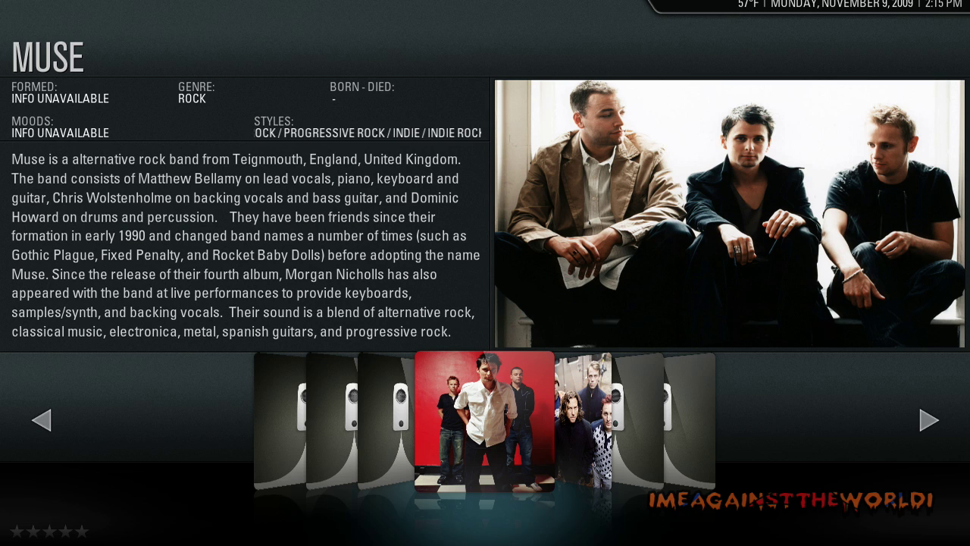
key(Right)
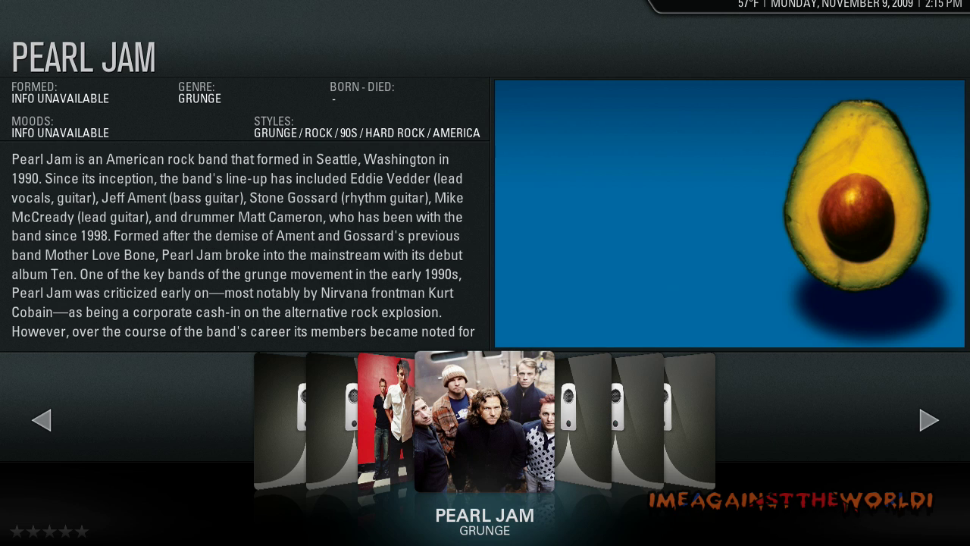
Step: Browse the artists in the Multiplex view from Pearl Jam to Soundtrack and back to Muse
key(Right)
key(Right)
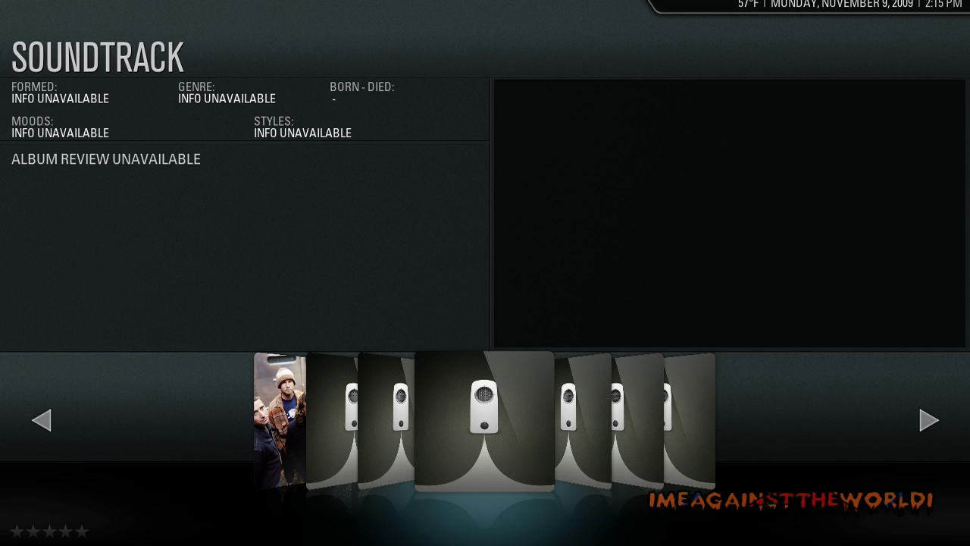
key(Left)
key(Left)
key(Left)
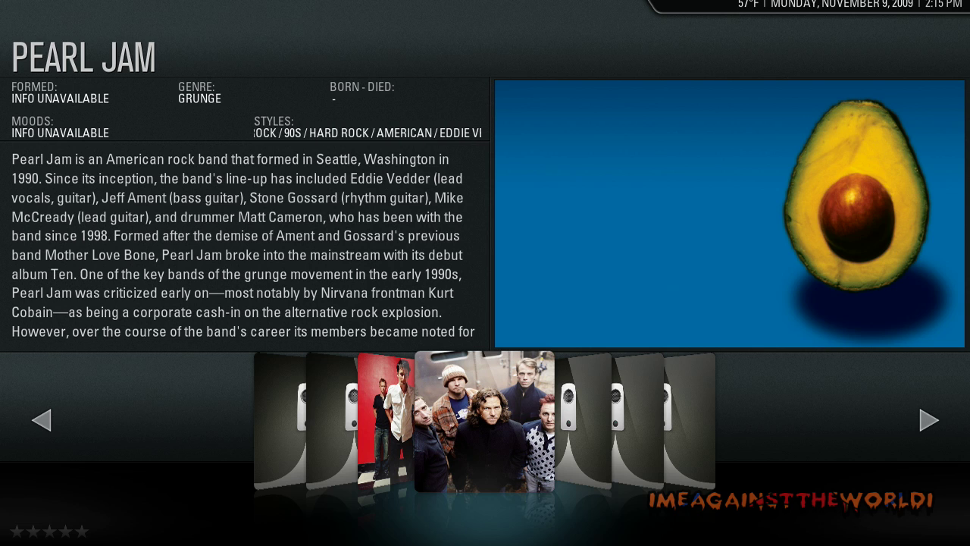
key(Left)
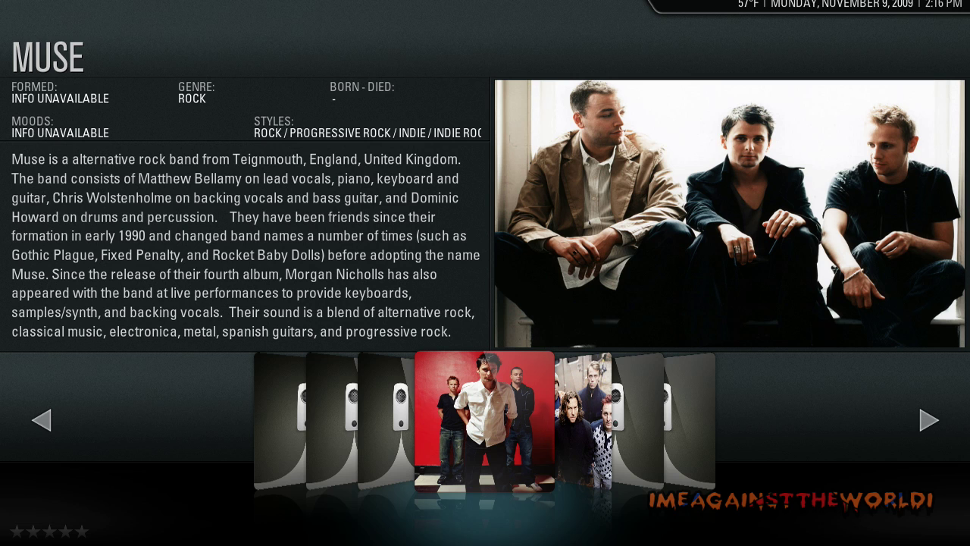
key(Right)
key(Right)
key(Left)
key(Left)
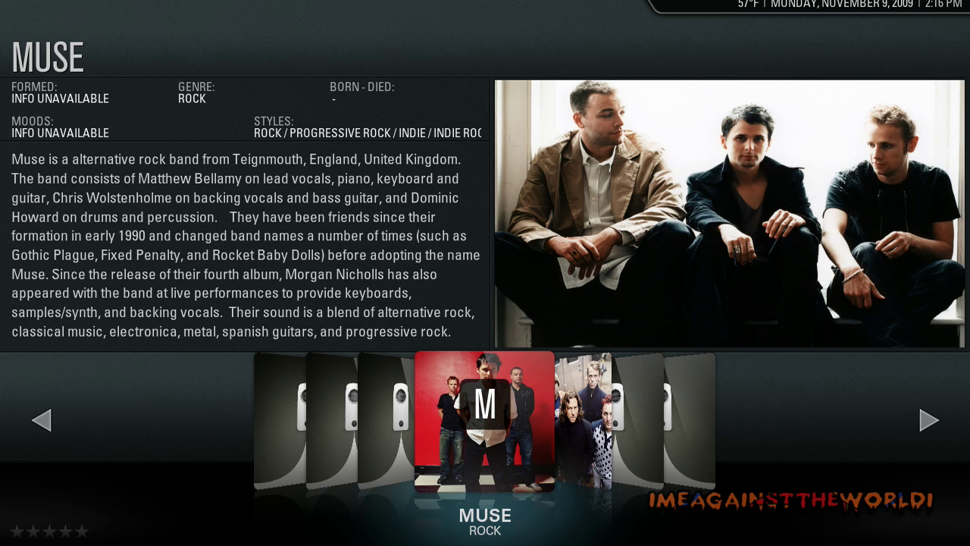
Step: Open Muse's album list and look through the albums from Absolution to Hysteria (Maxi)
key(Return)
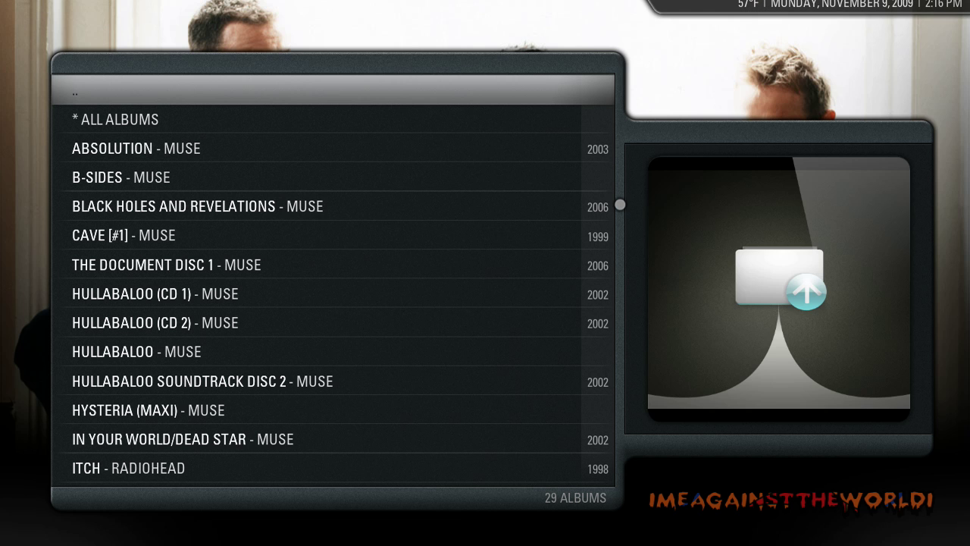
key(Down)
key(Down)
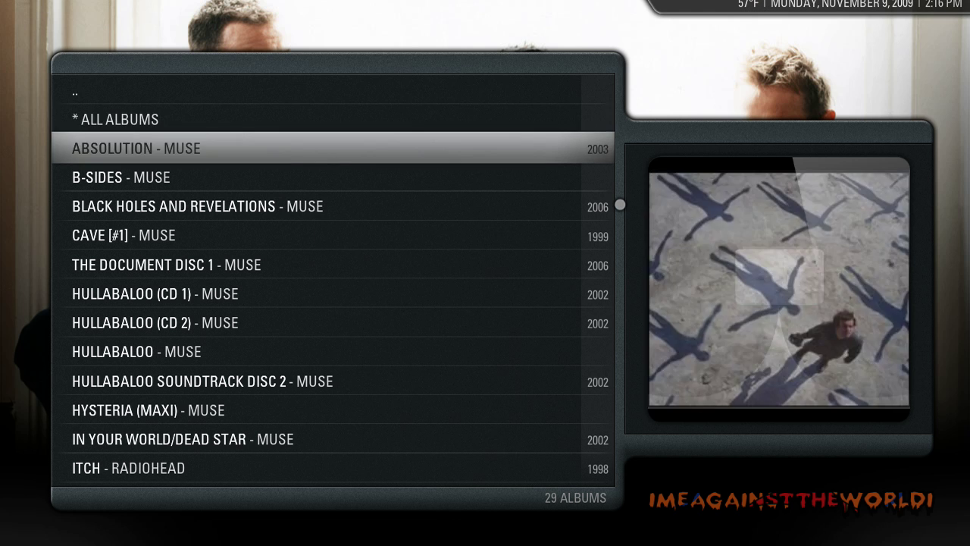
key(Down)
key(Down)
key(Down)
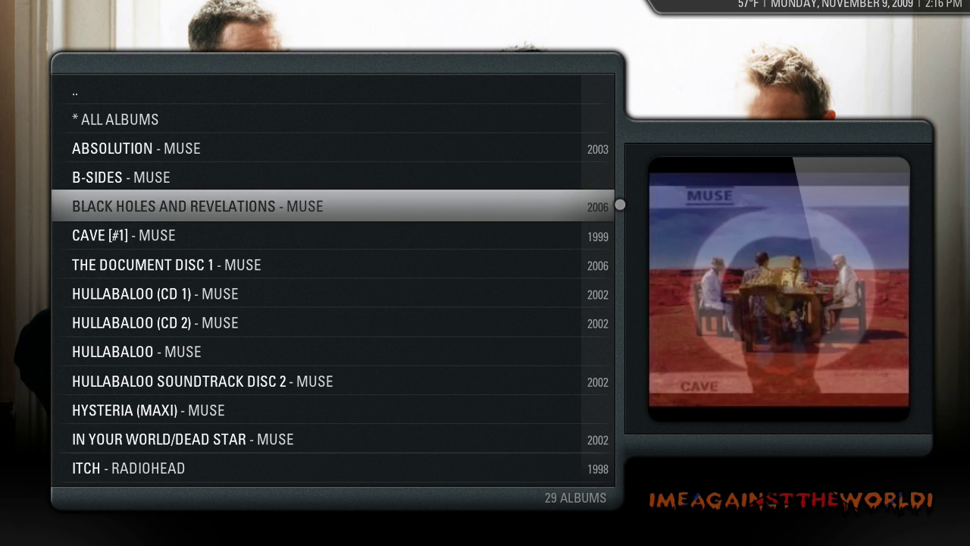
key(Down)
key(Down)
key(Down)
key(Down)
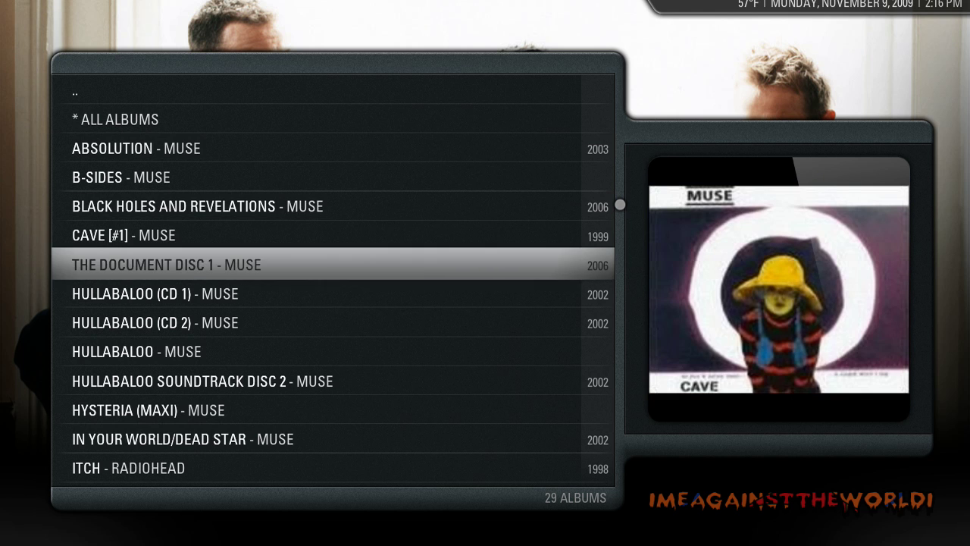
key(Down)
key(Down)
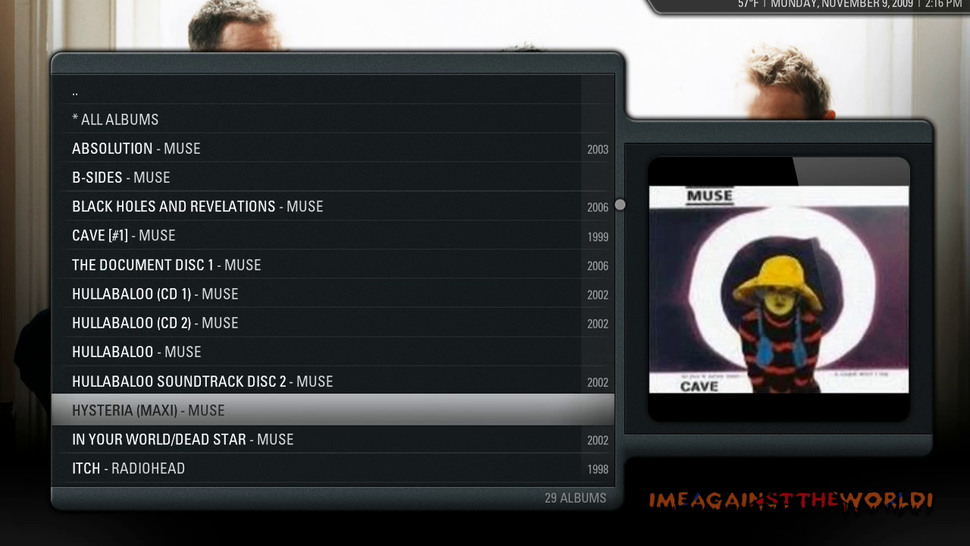
Step: View the album information for Hysteria (Maxi) and return to the album list
key(Up)
key(Up)
key(Down)
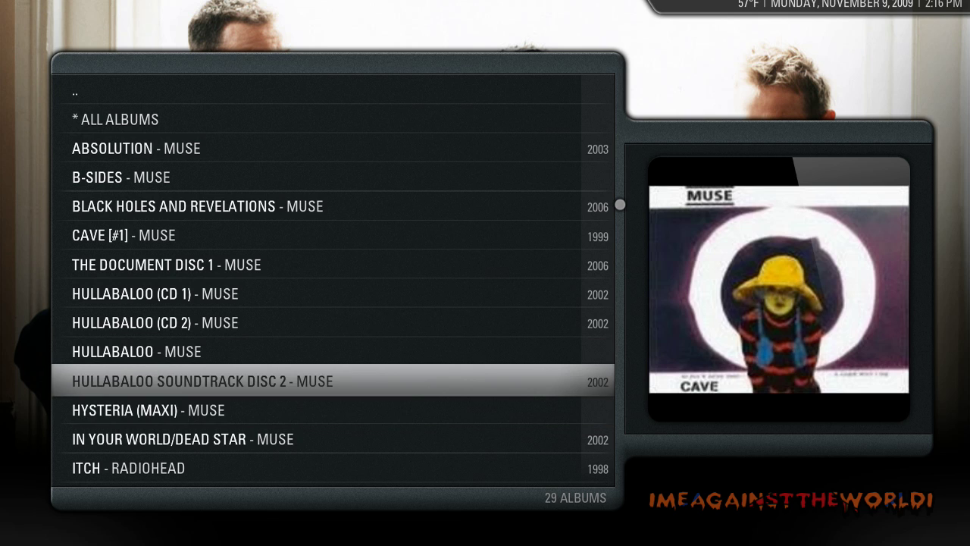
key(Down)
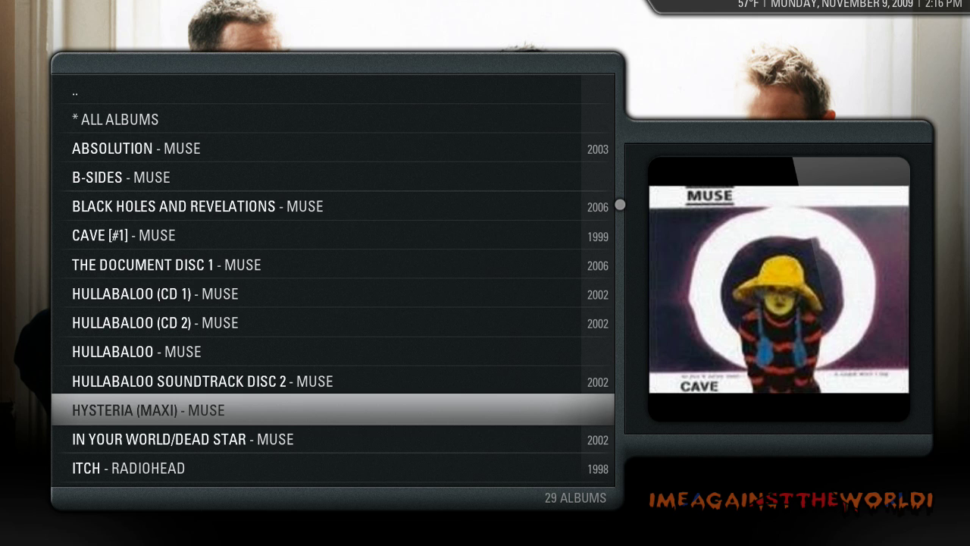
key(i)
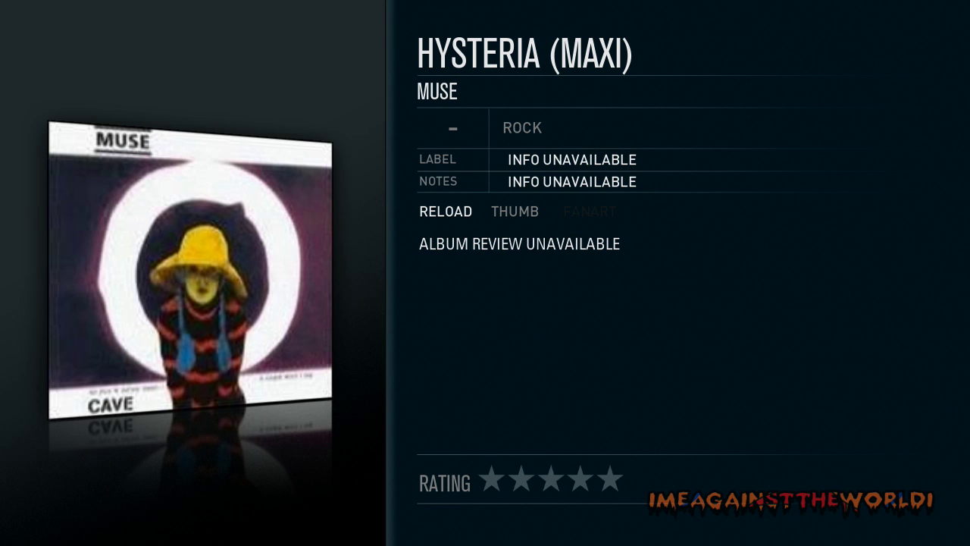
key(Escape)
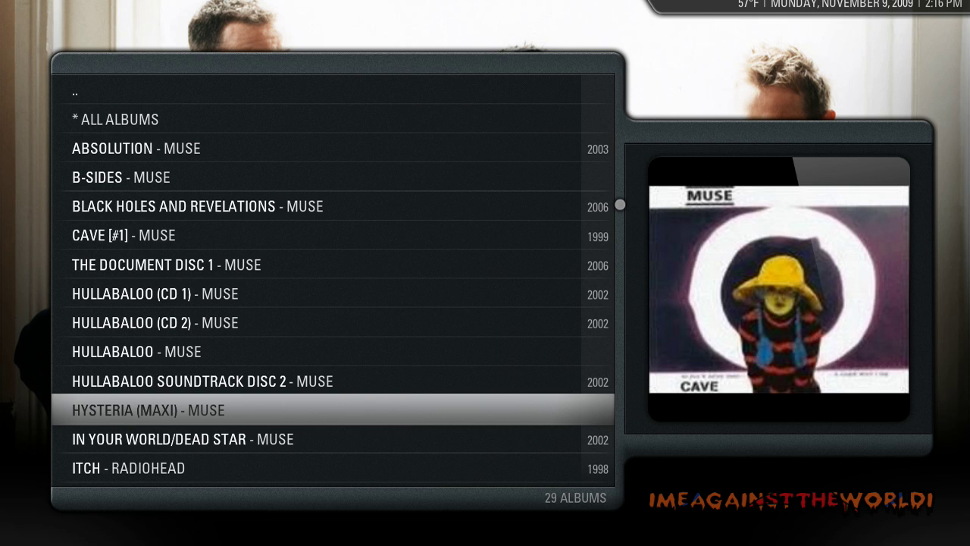
Step: Look through the Muse albums and their cover art from Hullabaloo to The Resistance
key(Up)
key(Up)
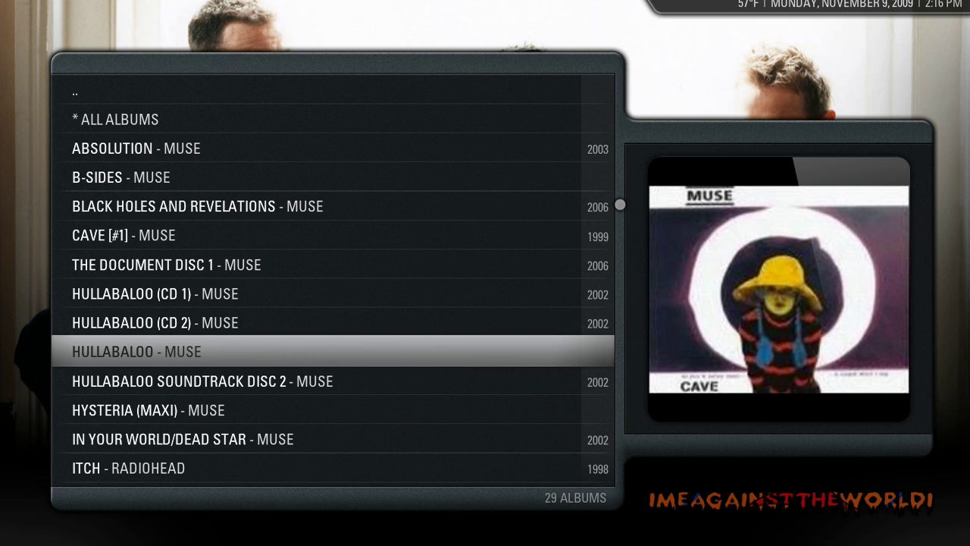
key(Down)
key(Down)
key(Down)
key(Down)
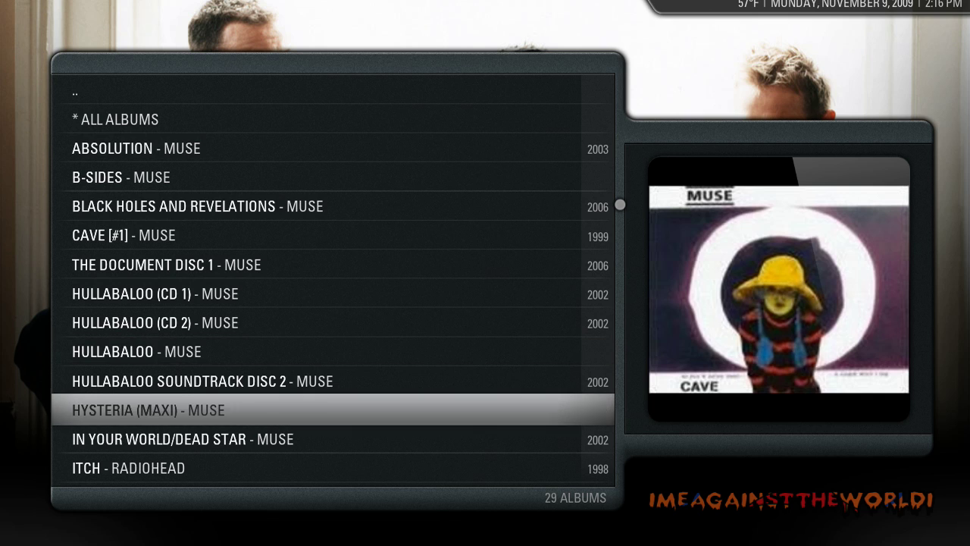
key(Down)
key(Down)
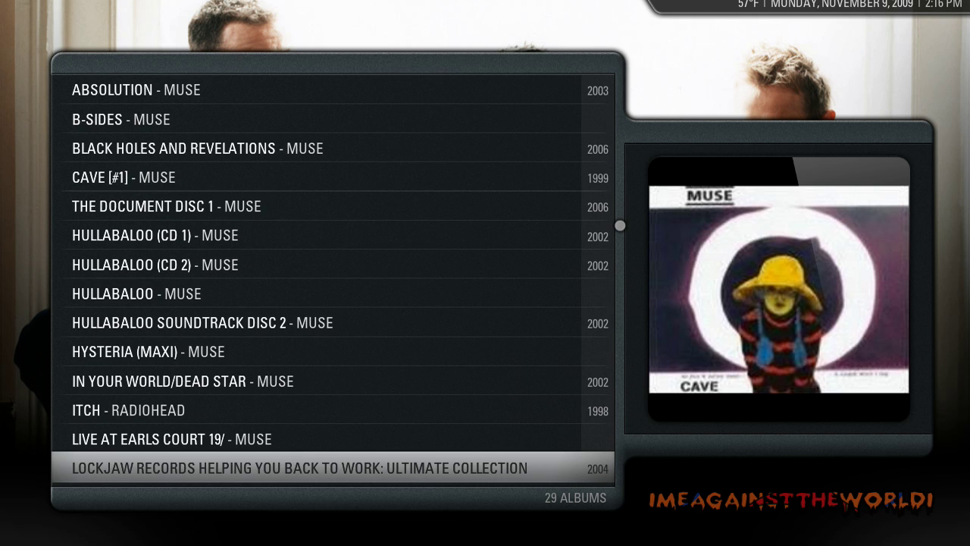
key(Down)
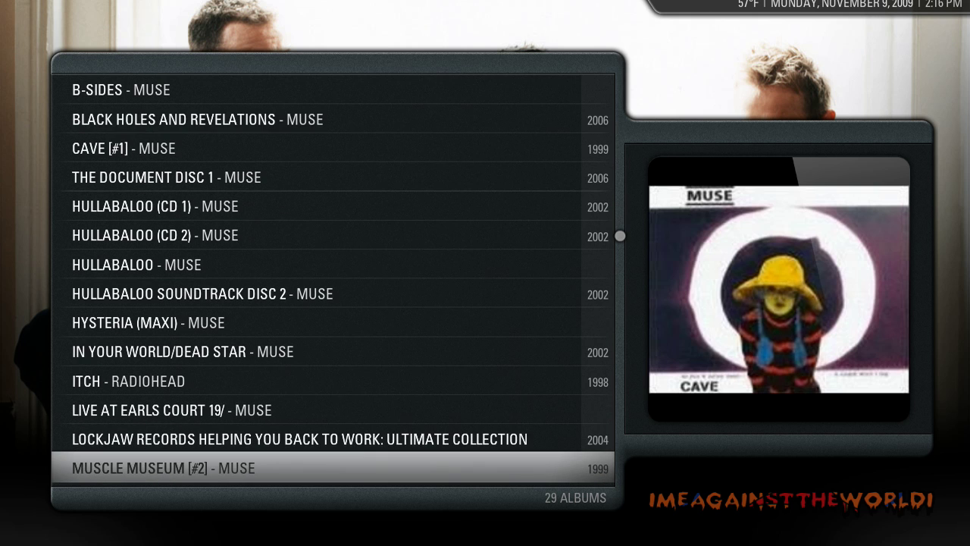
key(Down)
key(Down)
key(Down)
key(Down)
key(Down)
key(Down)
key(Down)
key(Up)
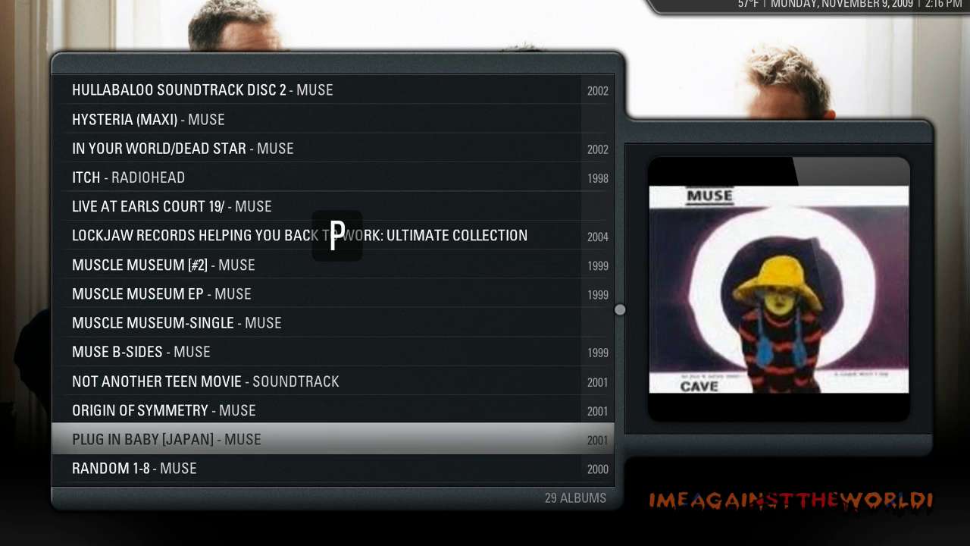
key(Up)
key(Down)
key(Down)
key(Down)
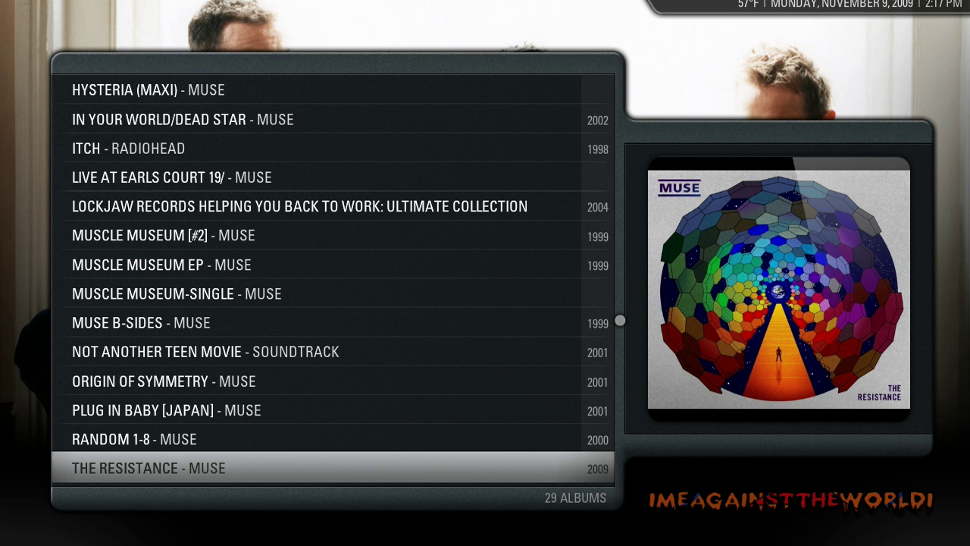
Step: Try to reload the album information for The Resistance using the match Various Artists - The Resistance, and return to the album list
key(i)
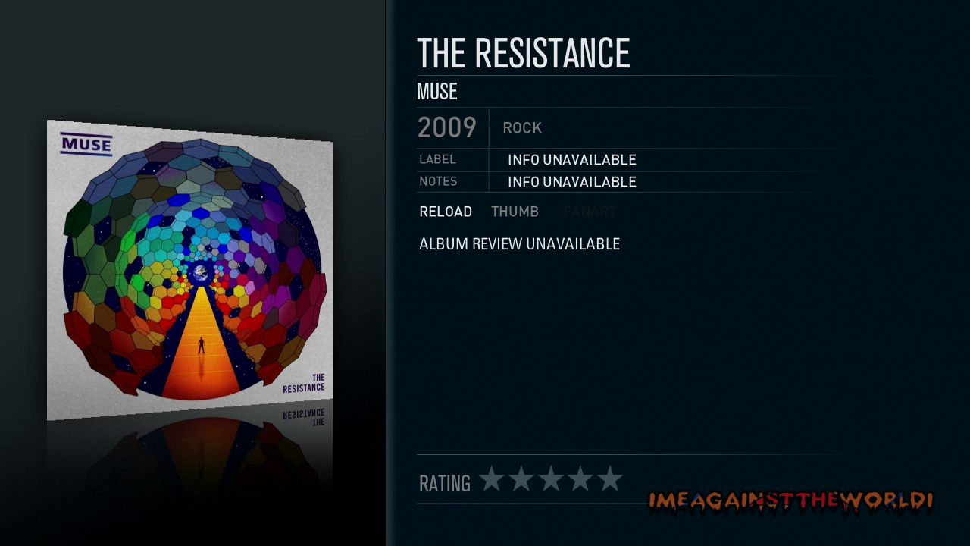
key(Return)
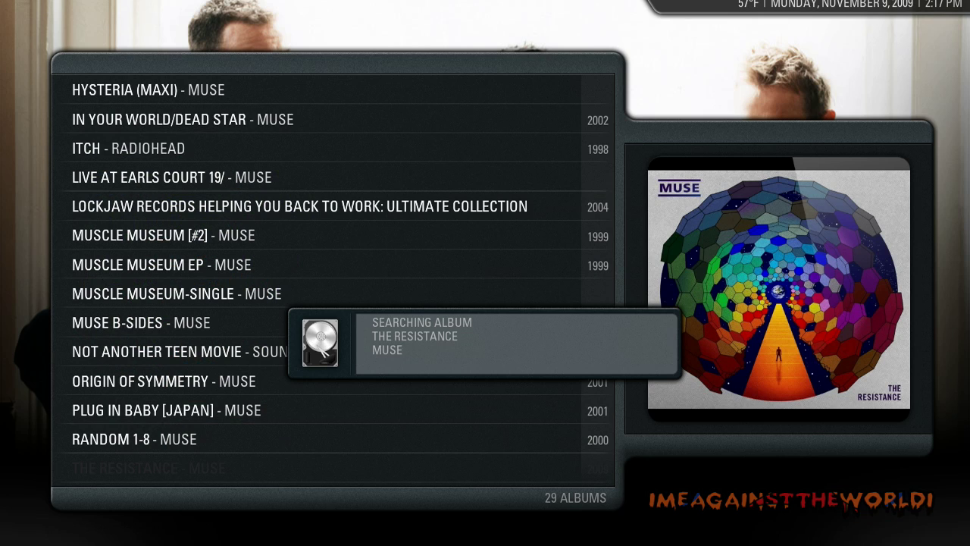
key(Down)
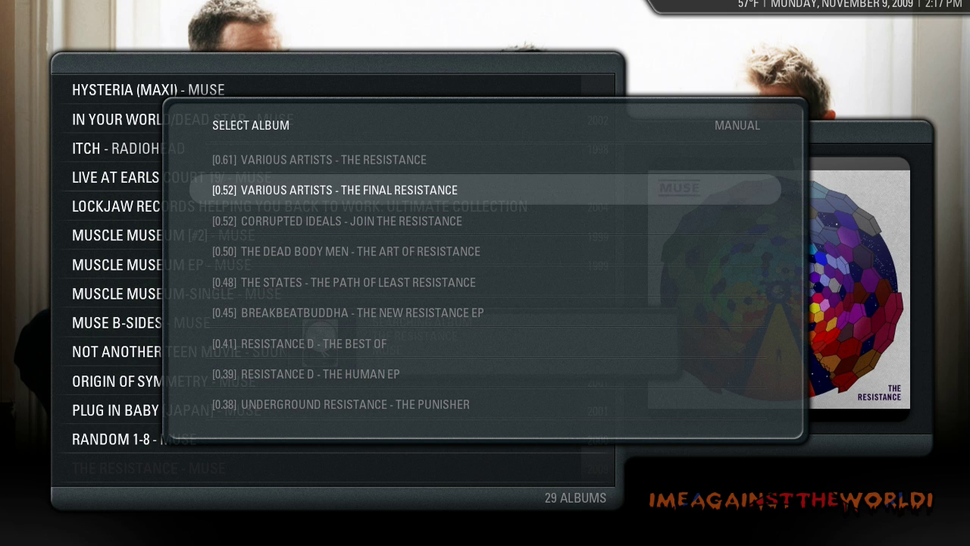
key(Up)
key(Return)
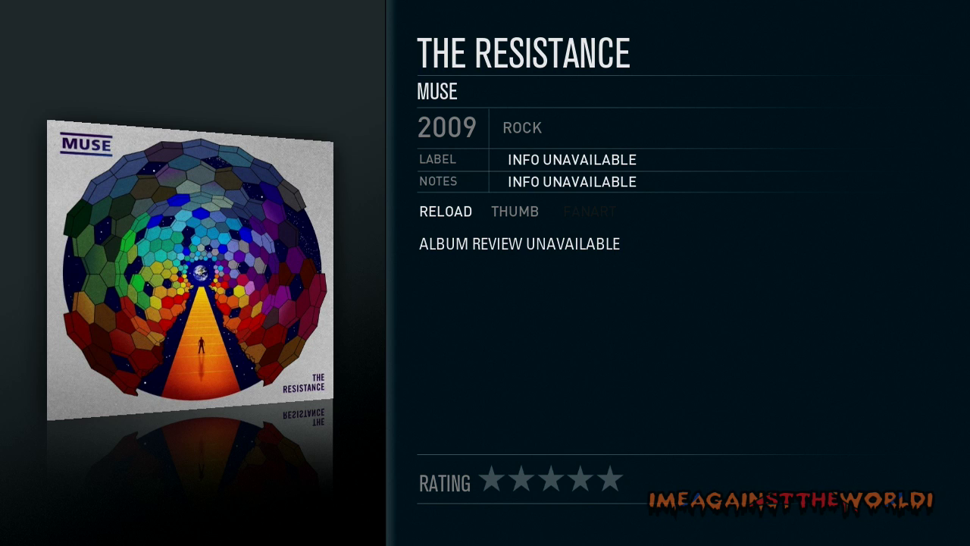
key(Escape)
Step: Look through the Muse albums from Showbiz back to Muscle Museum EP
key(Down)
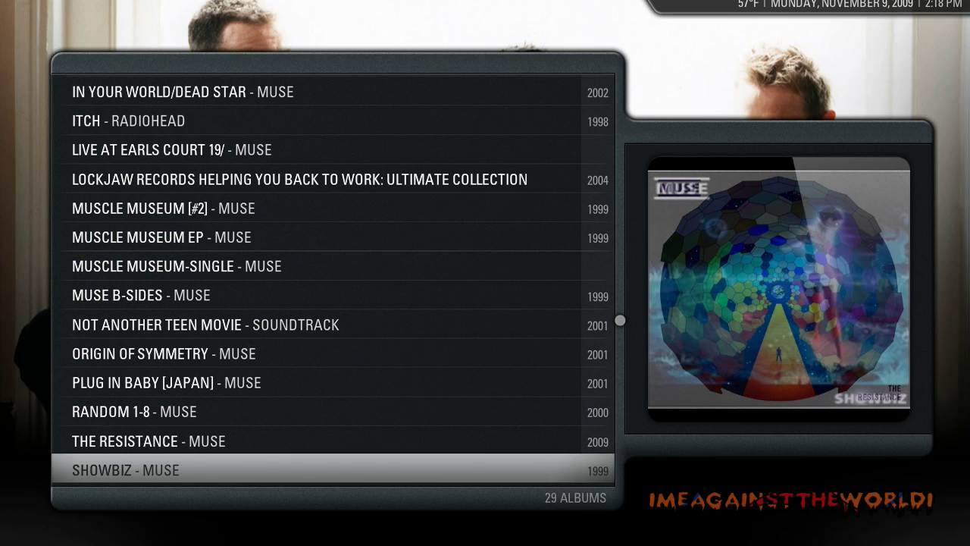
click(166, 381)
key(Up)
key(Up)
key(Up)
key(Up)
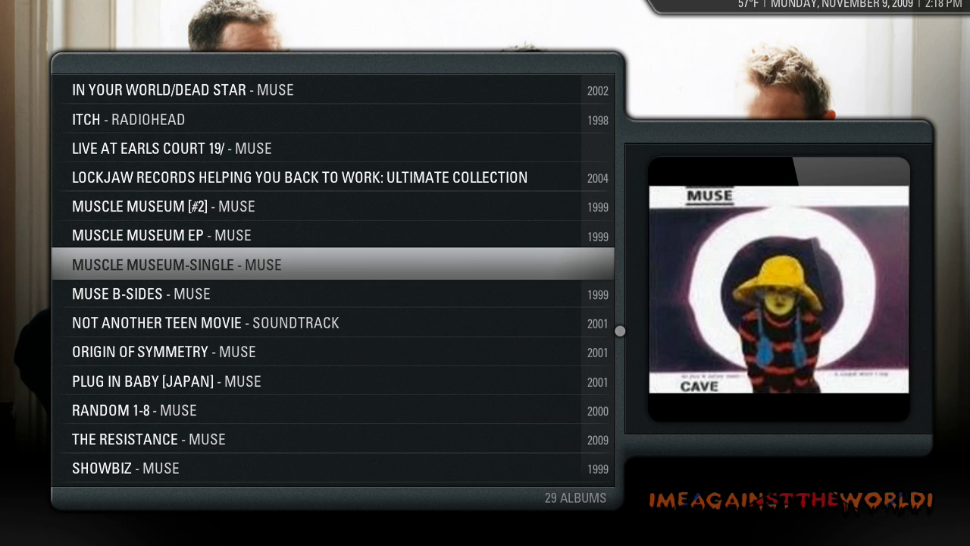
key(Up)
Step: Look through the available view types for the album list
key(Left)
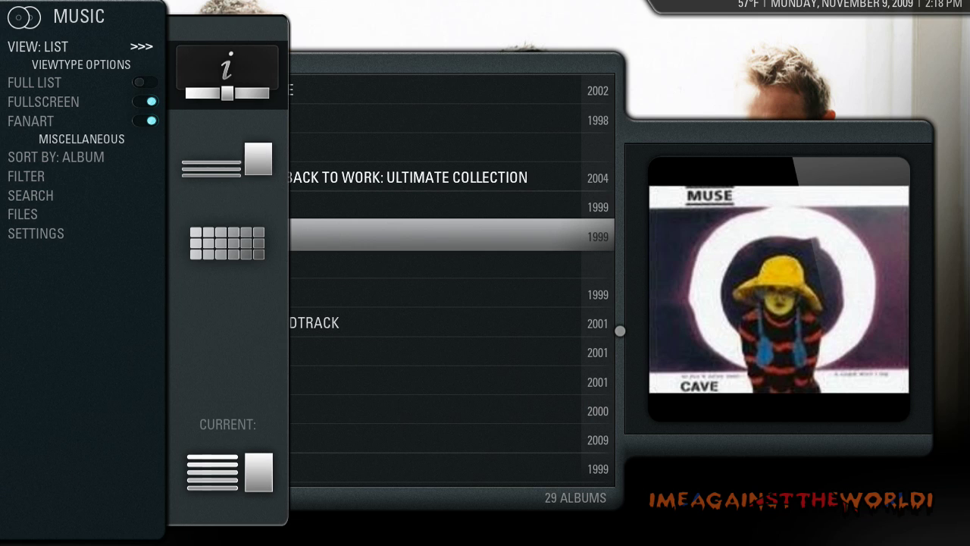
key(Down)
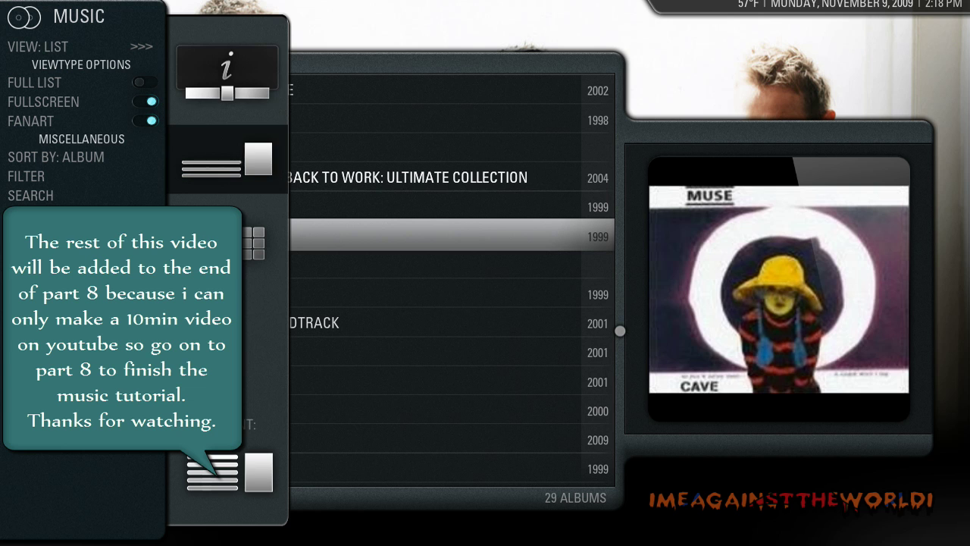